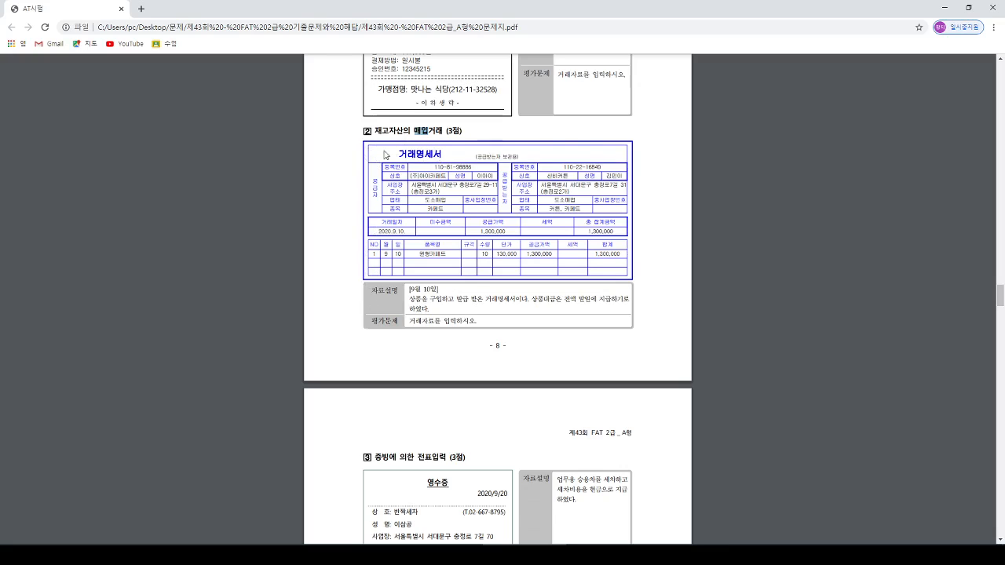
- Read question 2's inventory purchase statement in the exam PDF, noting the supplier, the recipient, the payment terms and the requested task
click(445, 182)
drag(547, 177, 570, 178)
click(570, 178)
drag(412, 178, 448, 178)
click(412, 177)
drag(405, 292, 416, 289)
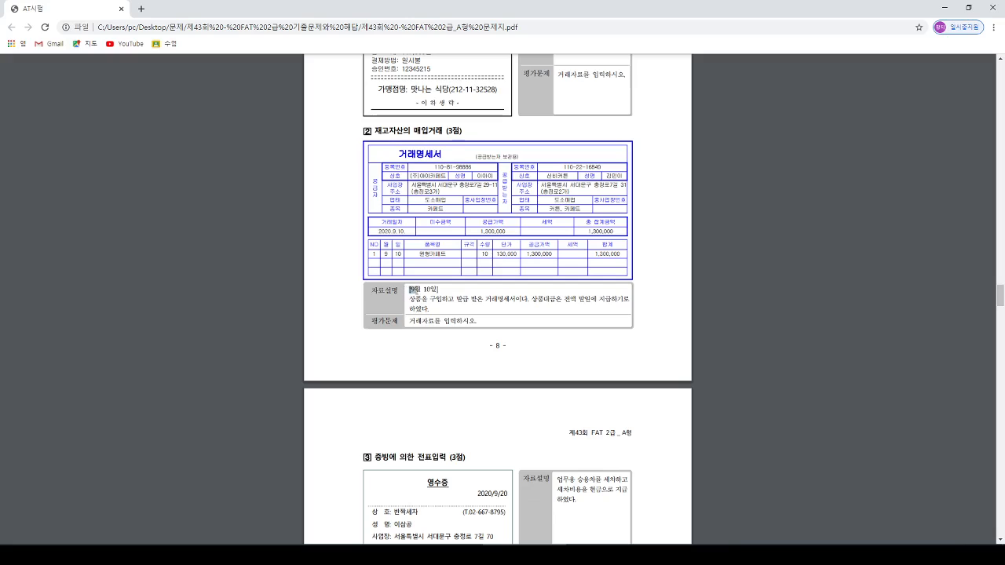
click(451, 292)
drag(562, 300, 616, 303)
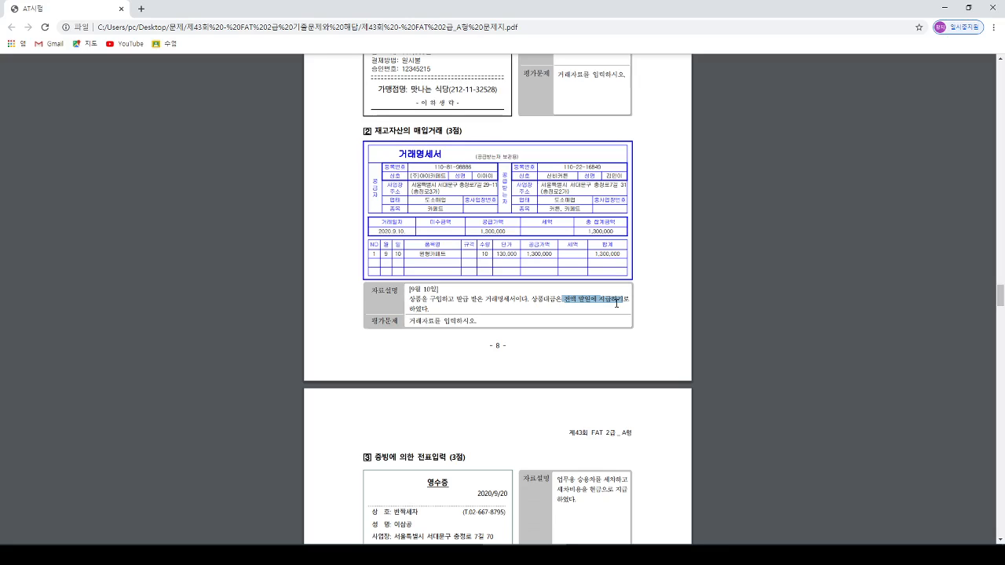
click(617, 303)
drag(563, 302, 612, 302)
drag(611, 299, 595, 296)
drag(408, 320, 479, 323)
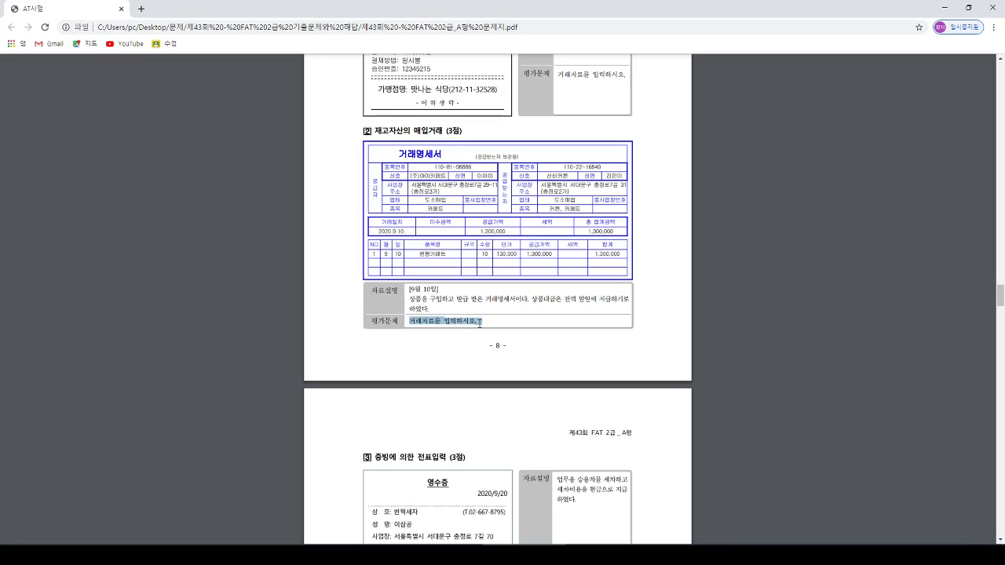
- Recheck the purchase statement's recipient, supplier, transaction date, total amount and deferred-payment condition
click(414, 302)
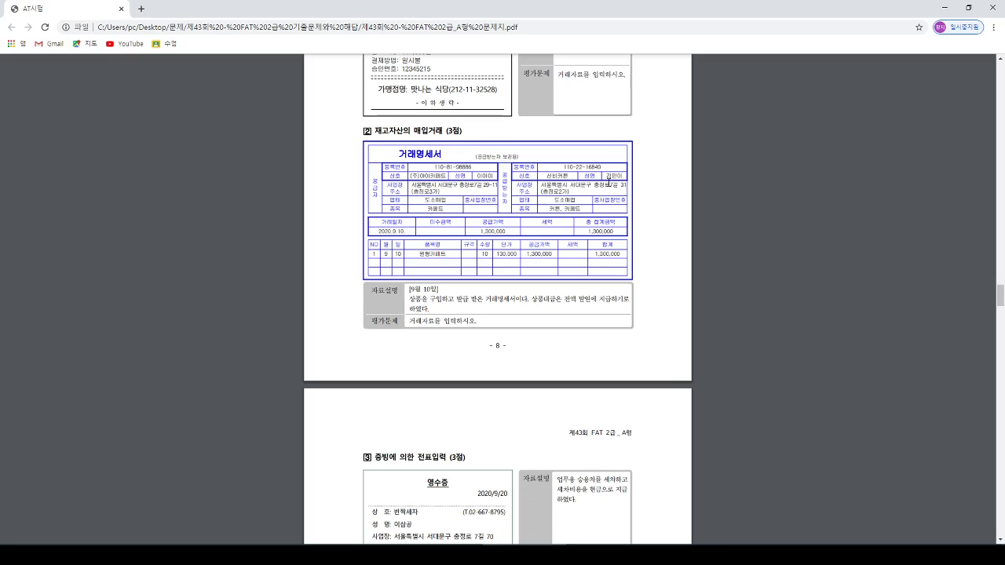
double_click(556, 178)
click(420, 176)
drag(391, 229, 421, 228)
drag(585, 231, 612, 231)
drag(531, 299, 610, 299)
- Switch to the accounting program, open general voucher entry (일반전표입력) and set the voucher date to September 10
click(628, 555)
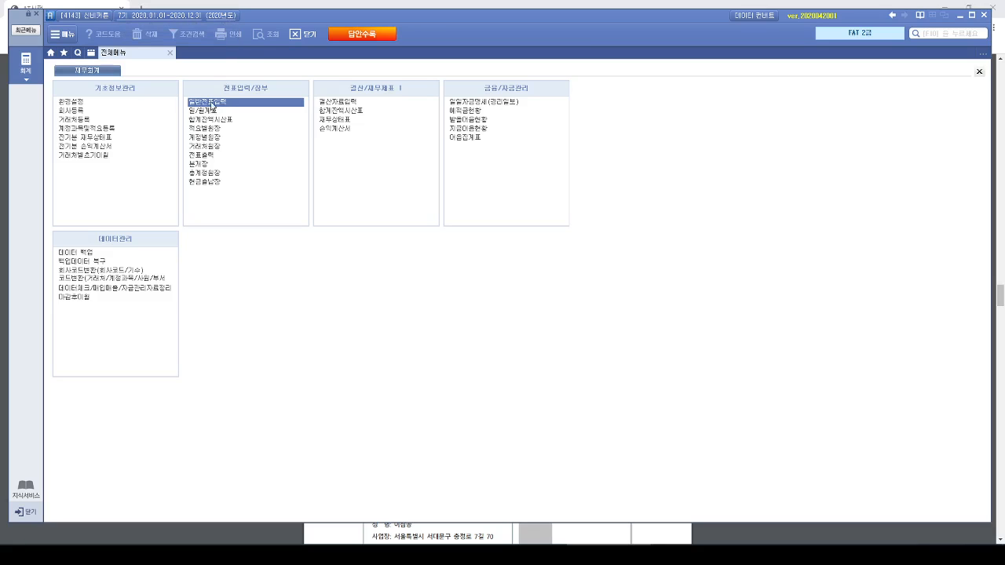
click(218, 103)
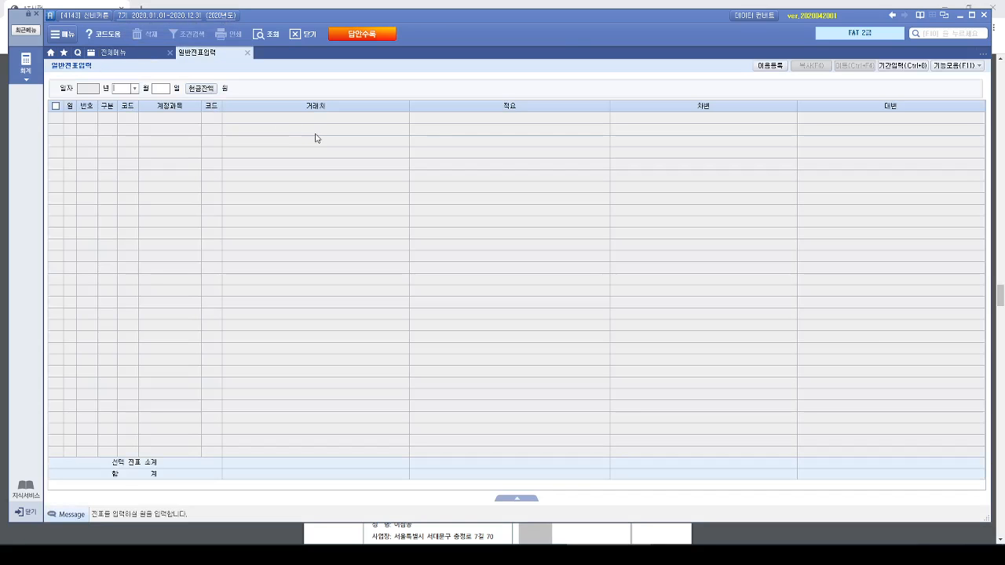
text(09)
key(Return)
text(10)
key(Return)
- Enter a debit (차변) line for account 146 상품 with the amount 1,300,000
text(3)
key(Return)
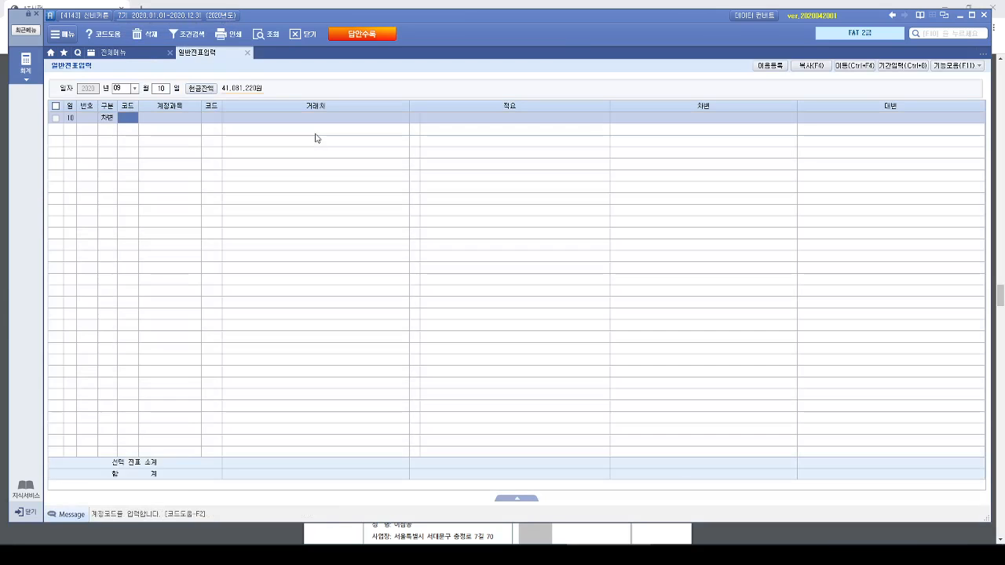
text(상품)
key(Return)
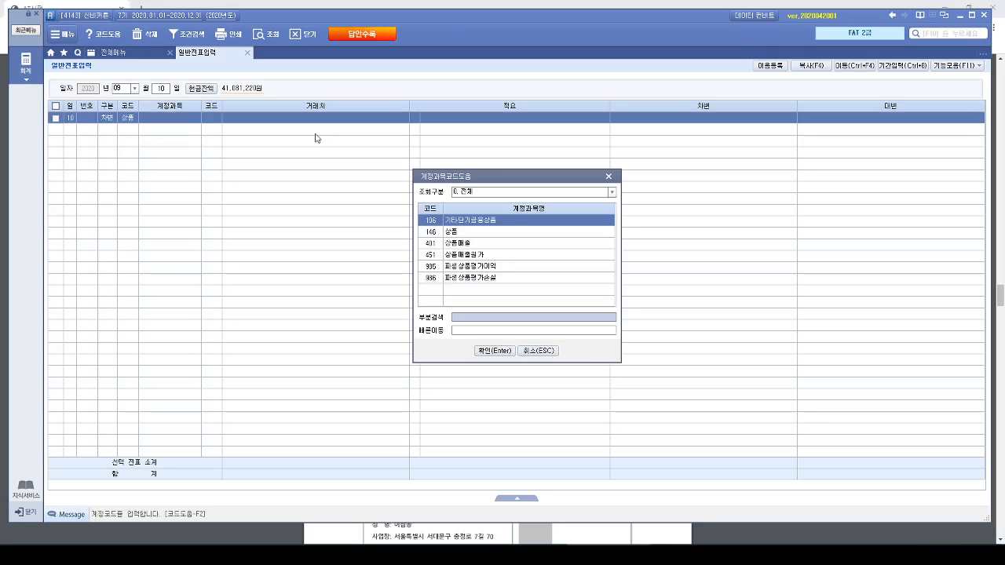
key(Down)
key(Return)
key(Return)
key(Return)
key(Return)
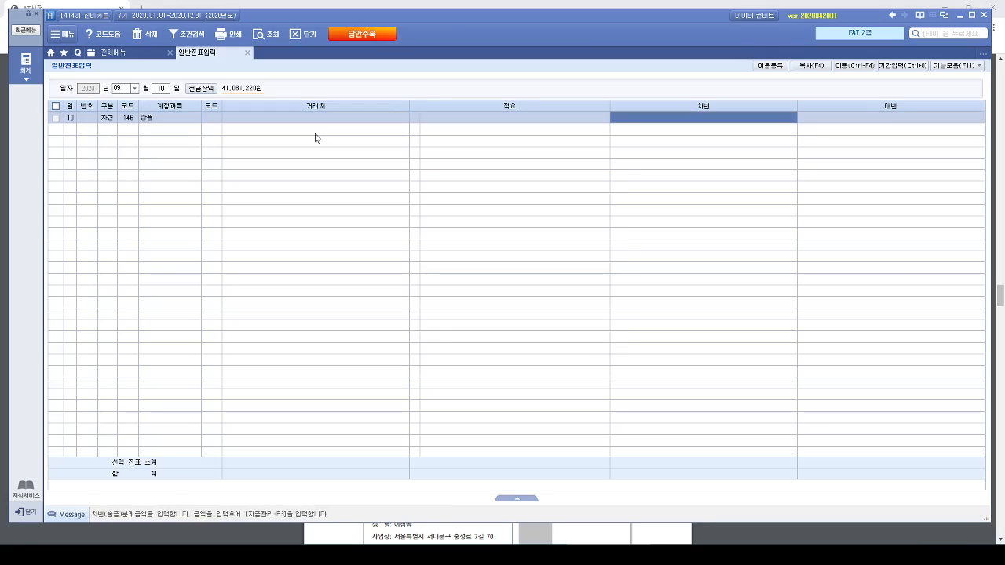
text(1300000)
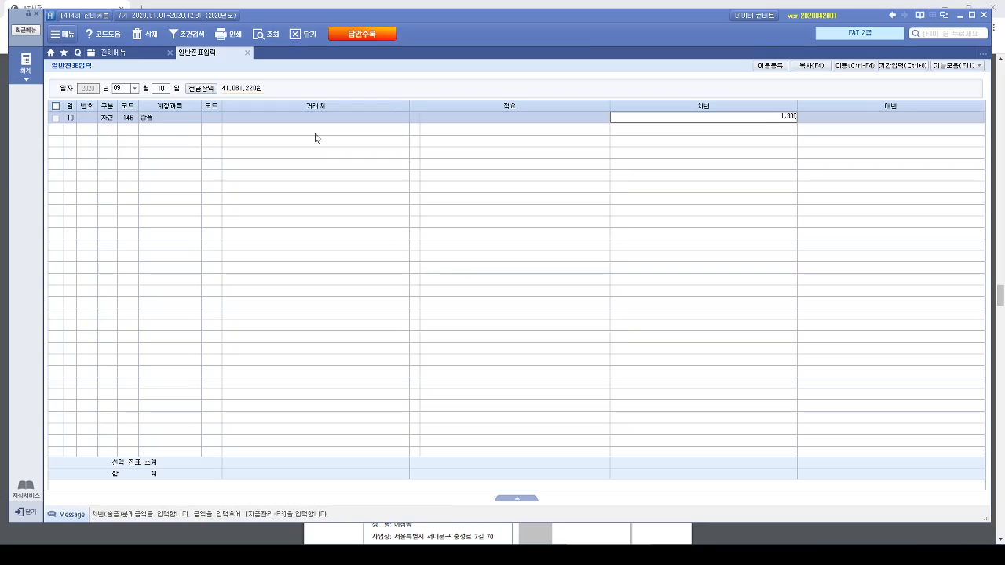
key(Return)
- Enter a credit (대변) line for account 251 외상매입금 with vendor (주)아이카페트 and the amount 1,300,000
text(4)
text(외상)
key(Return)
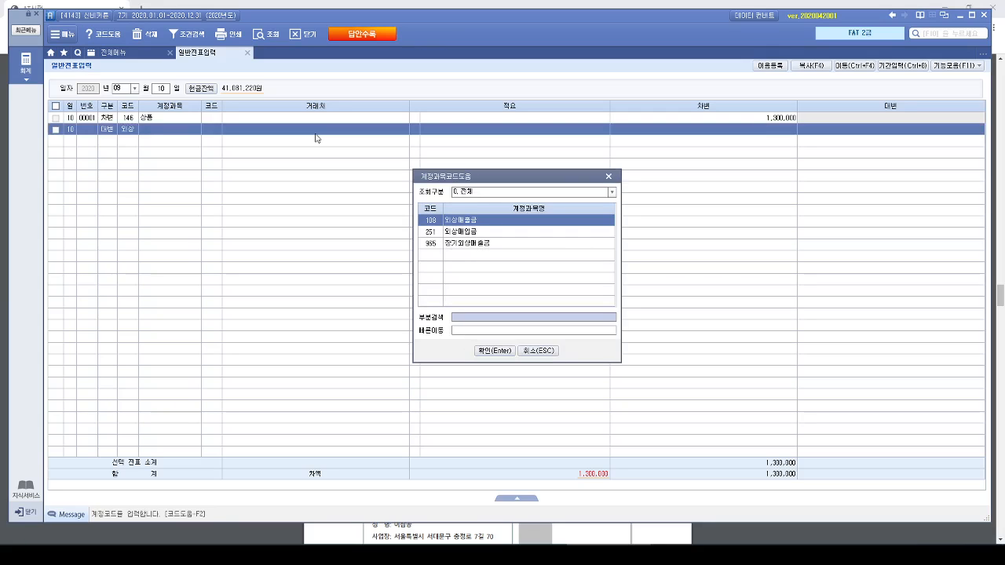
key(Down)
key(Return)
key(F2)
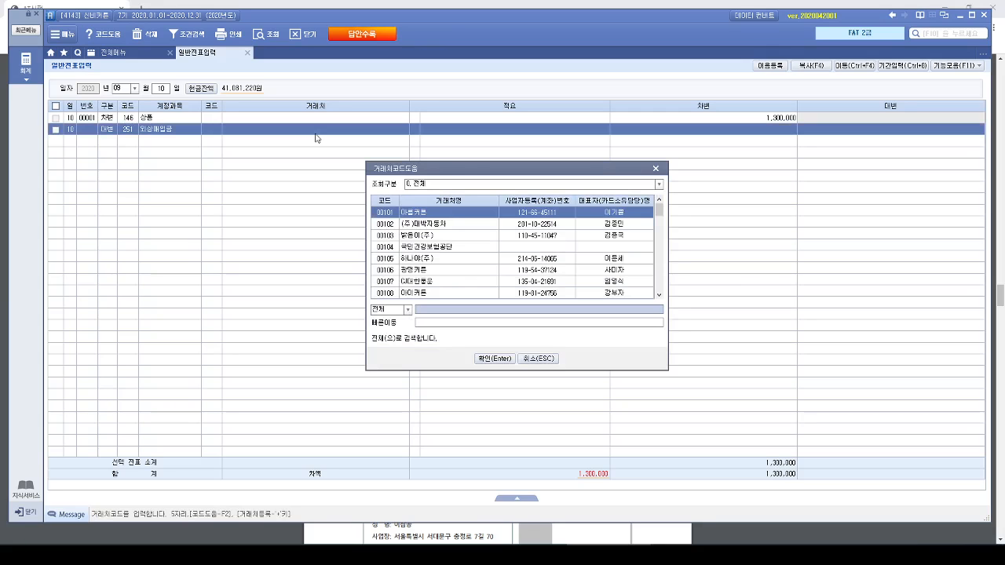
text(아이)
key(Down)
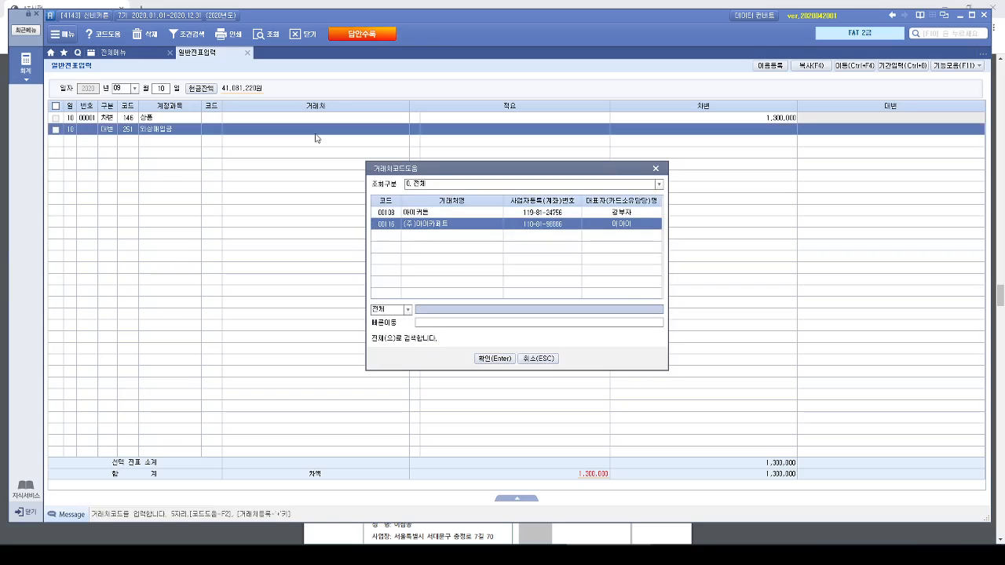
key(Return)
key(Return)
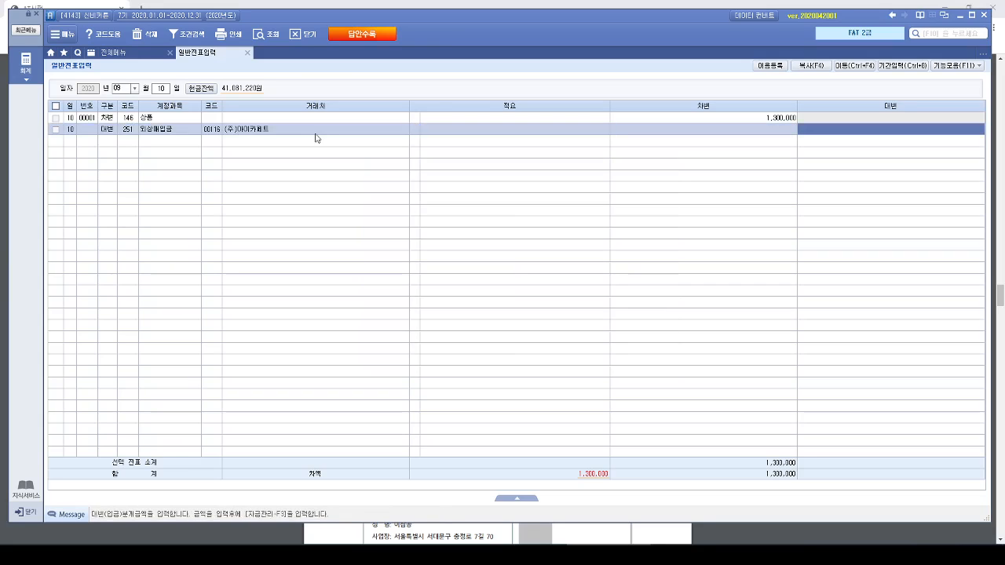
text(1300000)
key(Return)
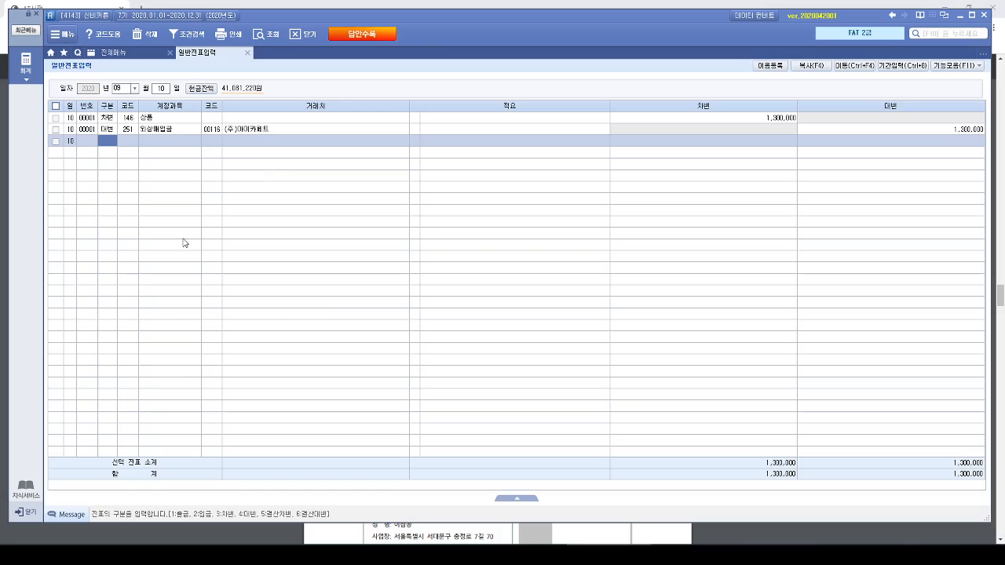
click(157, 132)
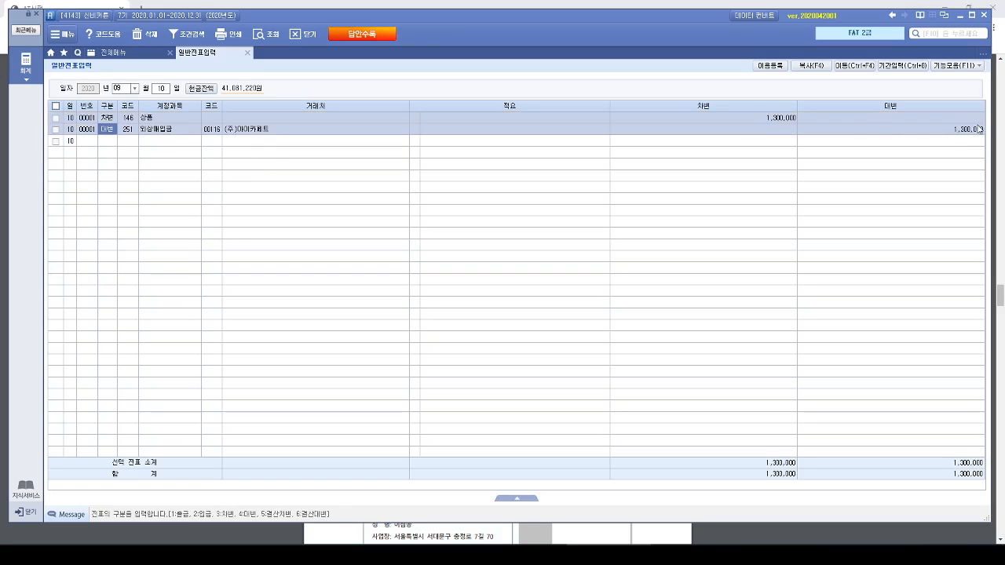
click(948, 129)
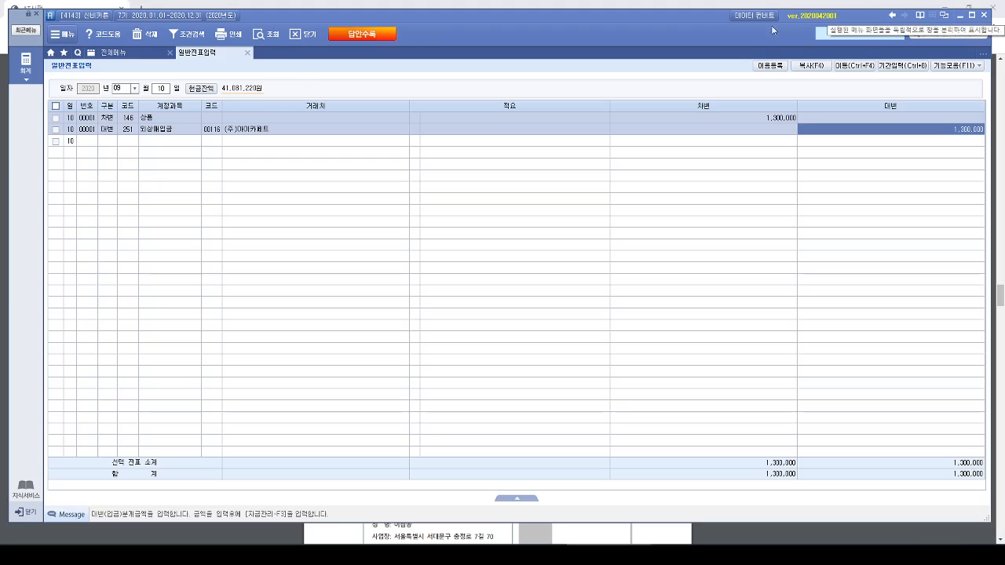
- Switch to the Hangul past-exam document and examine the 재고자산의 매입거래 exercise: transaction statement, electronic note, explanation and evaluation tasks
click(961, 15)
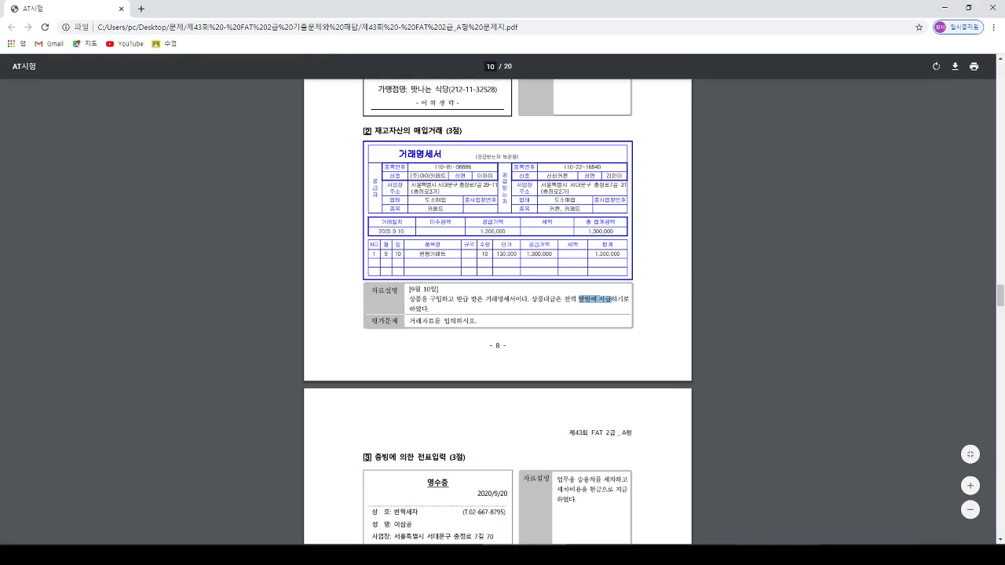
click(776, 555)
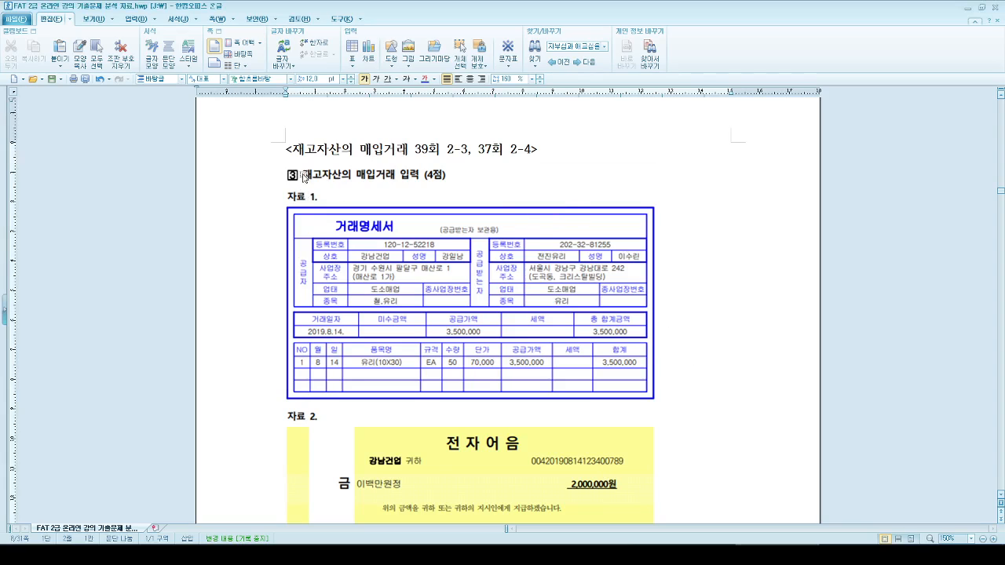
scroll(677, 190, down, 1)
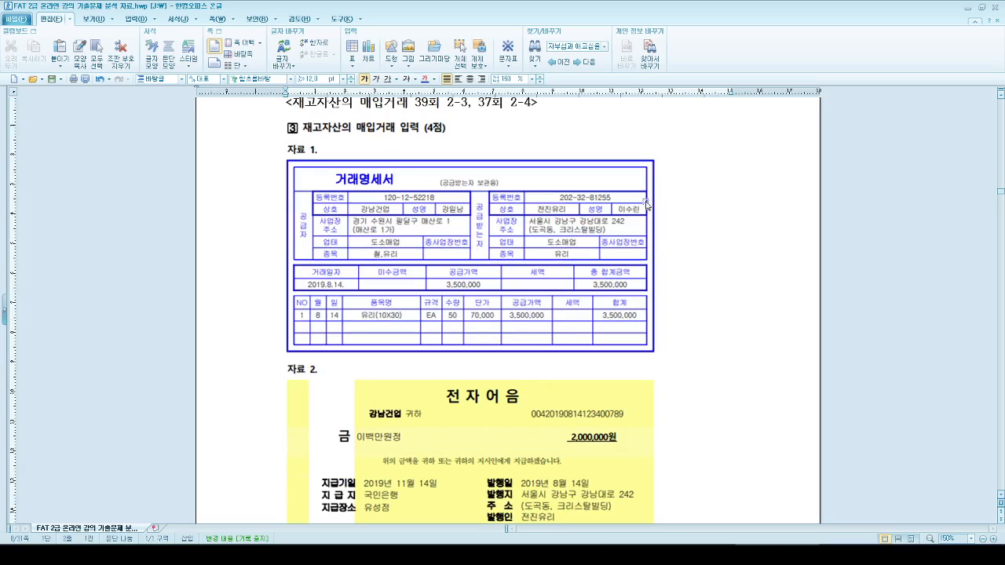
scroll(511, 345, down, 1)
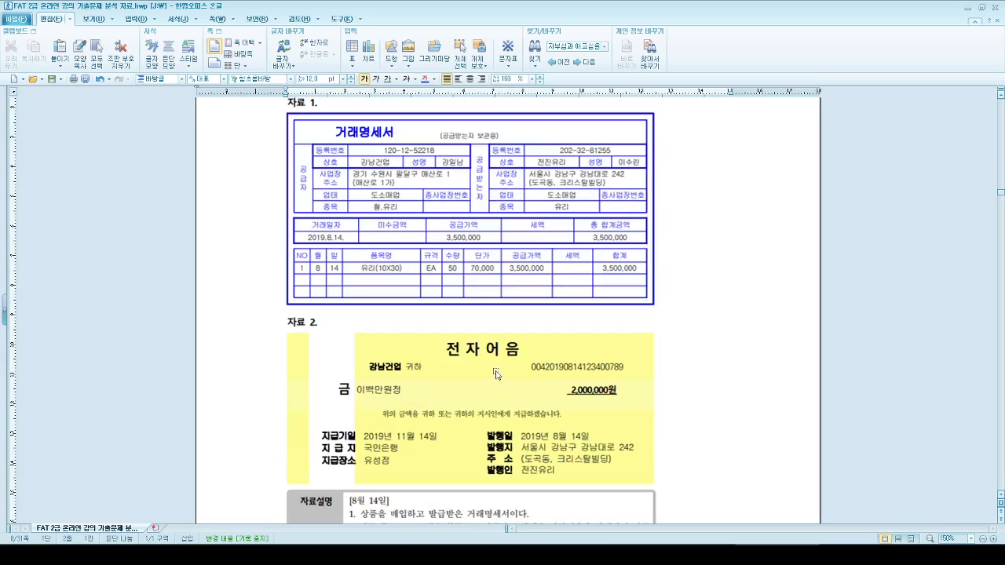
scroll(558, 456, down, 1)
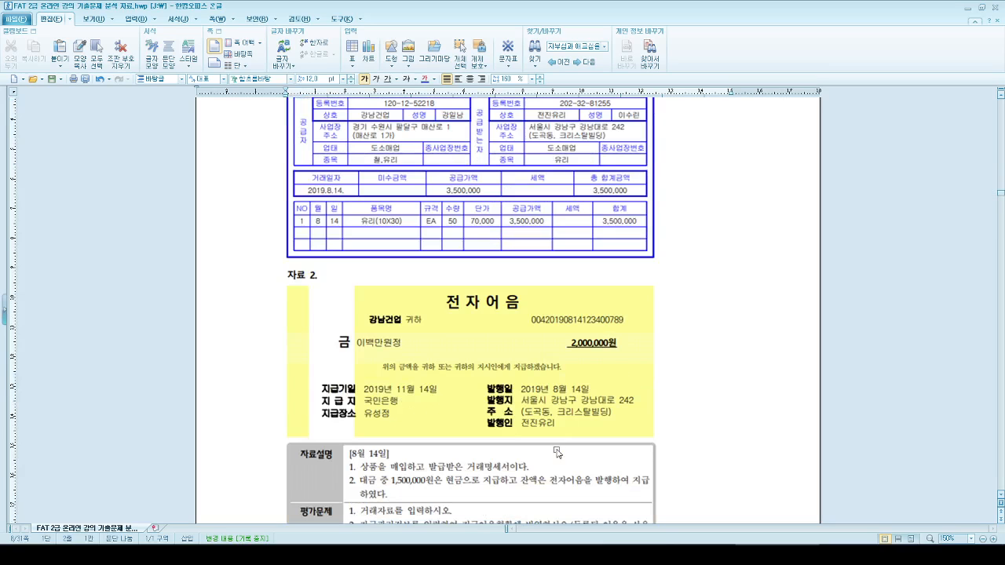
scroll(565, 449, up, 3)
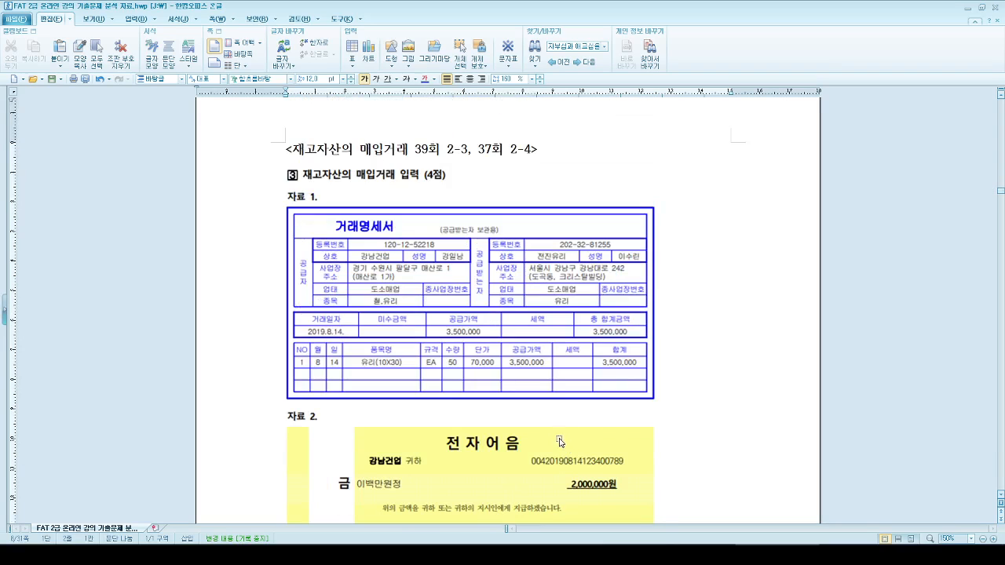
scroll(563, 440, down, 1)
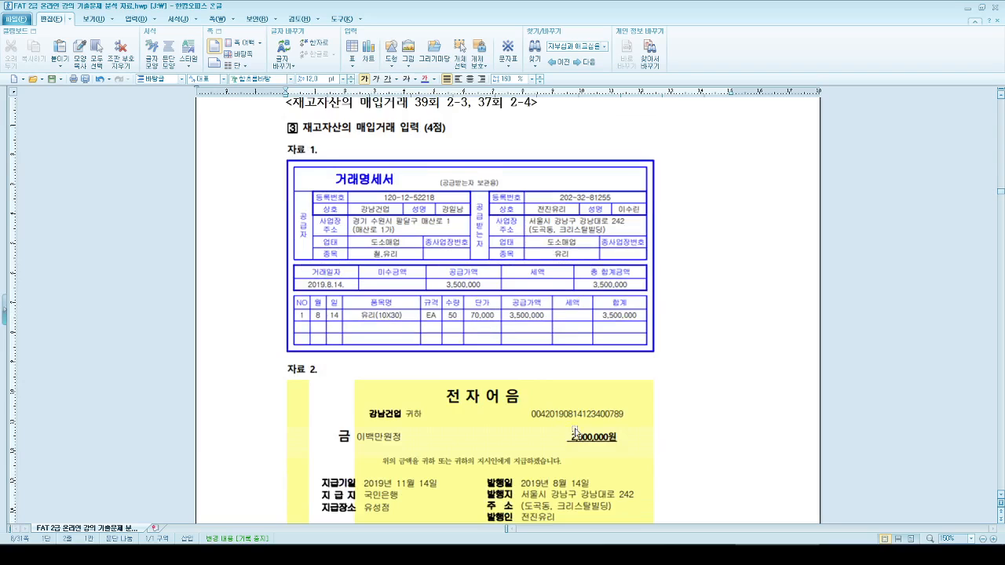
scroll(578, 431, up, 1)
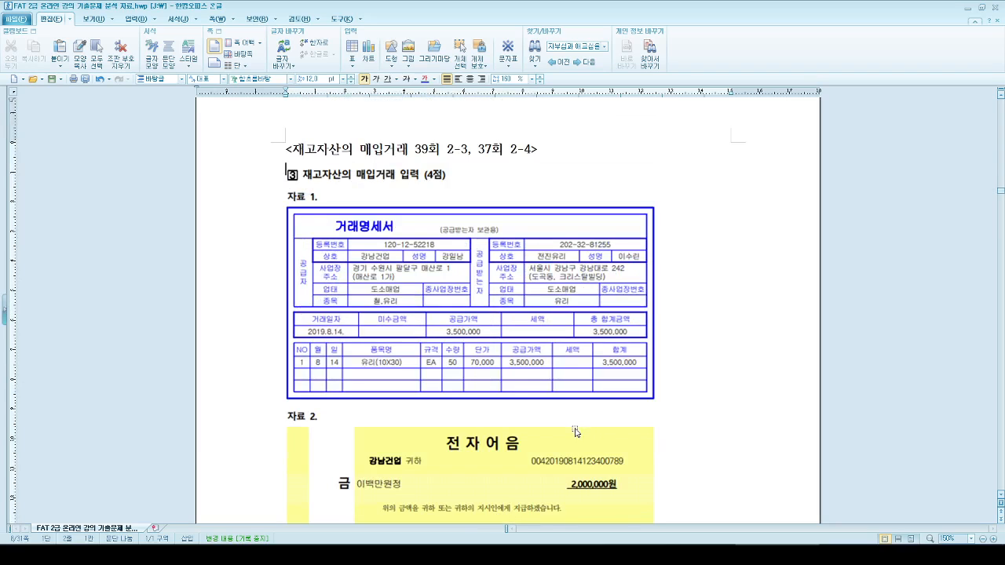
scroll(579, 433, down, 5)
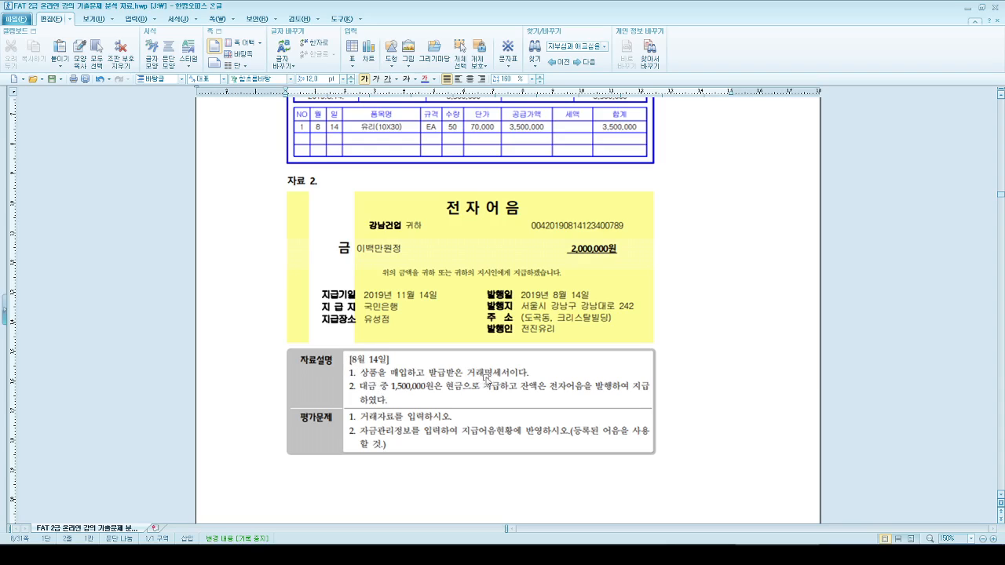
scroll(483, 379, up, 3)
scroll(542, 447, down, 2)
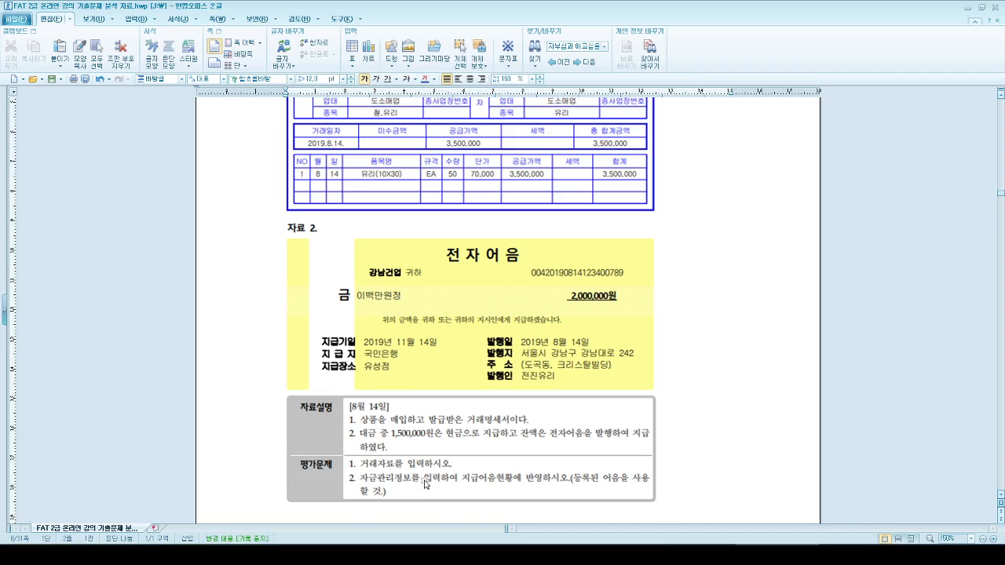
scroll(465, 470, up, 3)
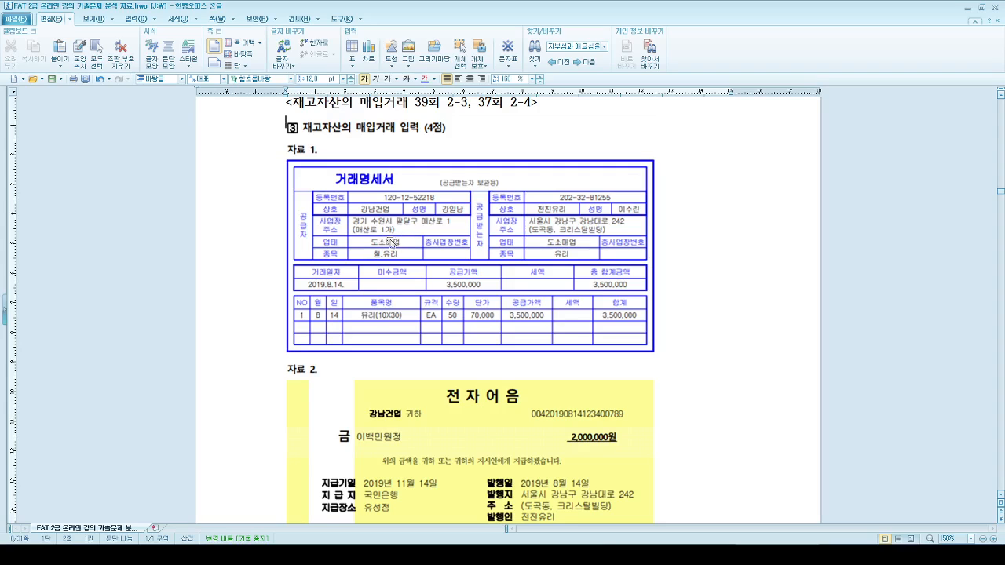
scroll(395, 193, up, 1)
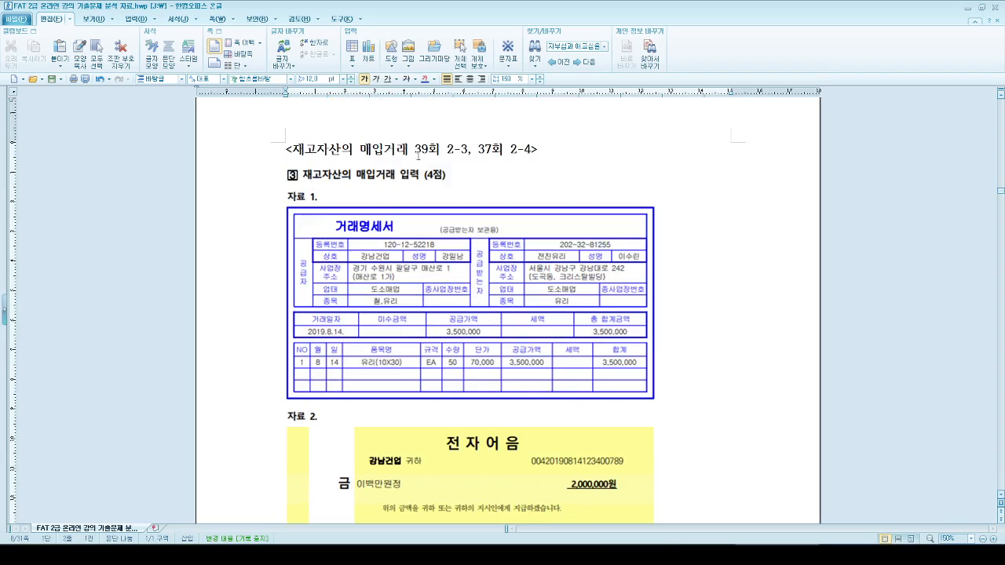
scroll(513, 301, down, 1)
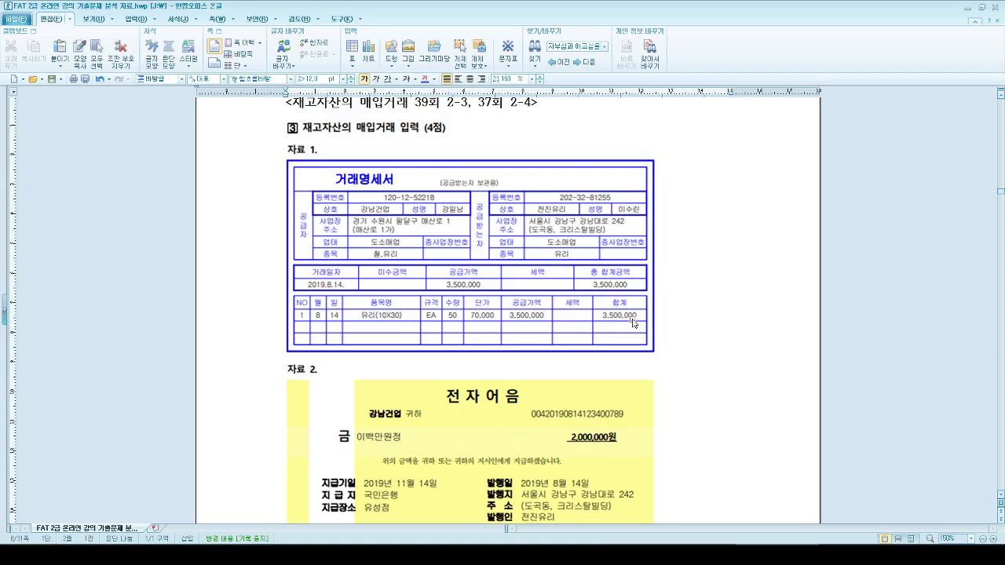
scroll(633, 320, down, 1)
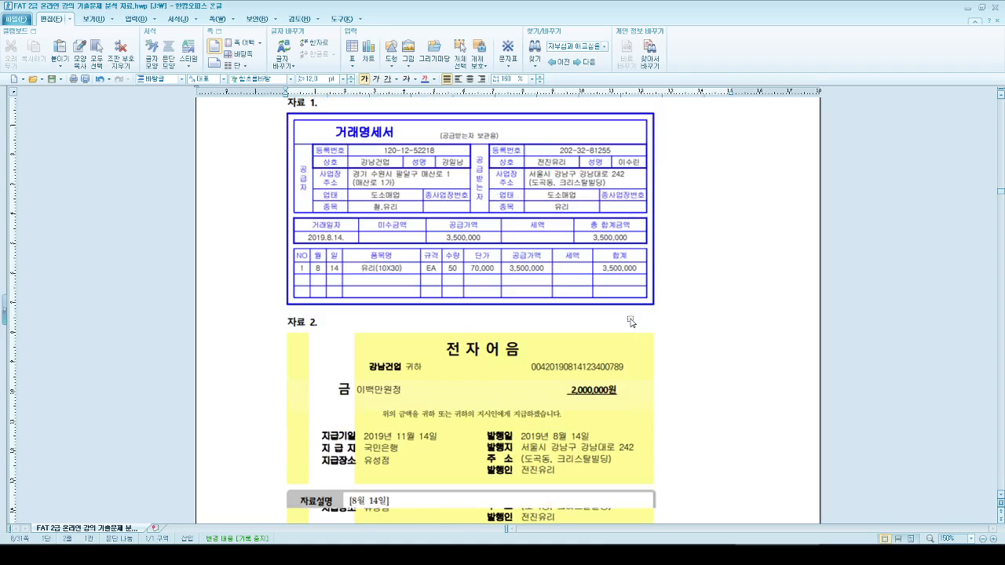
scroll(633, 312, down, 1)
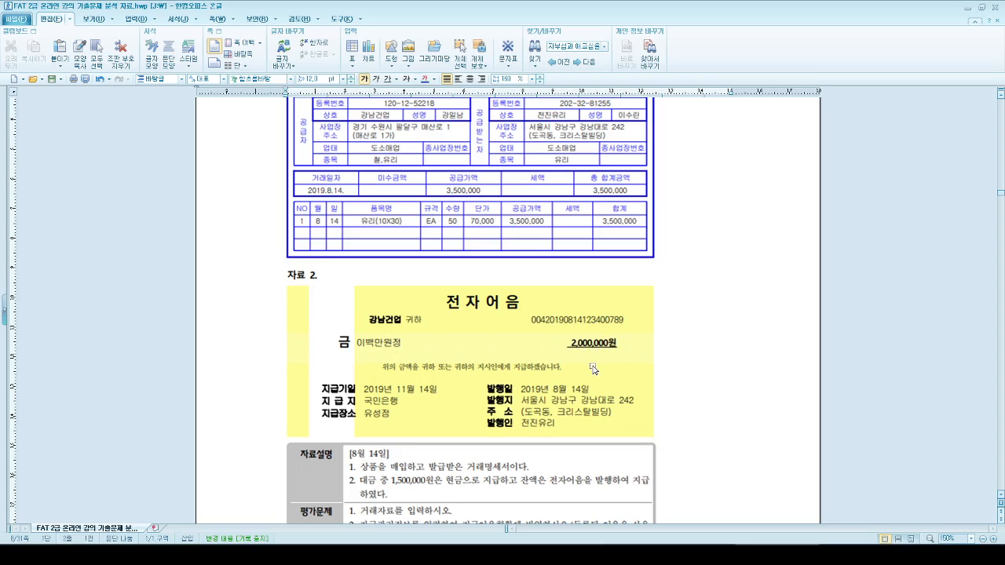
scroll(575, 464, down, 1)
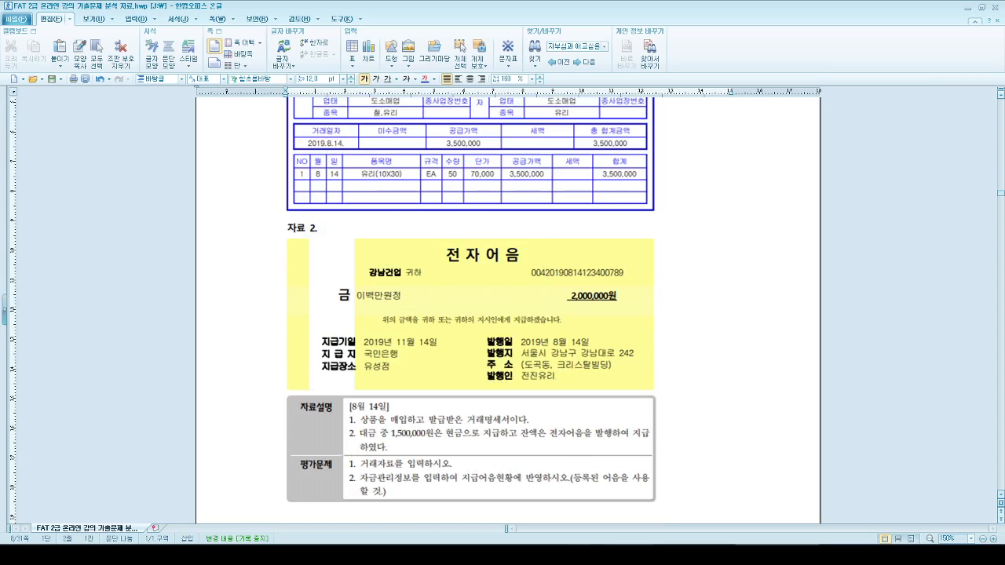
- Switch to the 전진유리 company's accounting window, open general voucher entry (일반전표입력) and set the voucher date to August 14
key(alt+Tab)
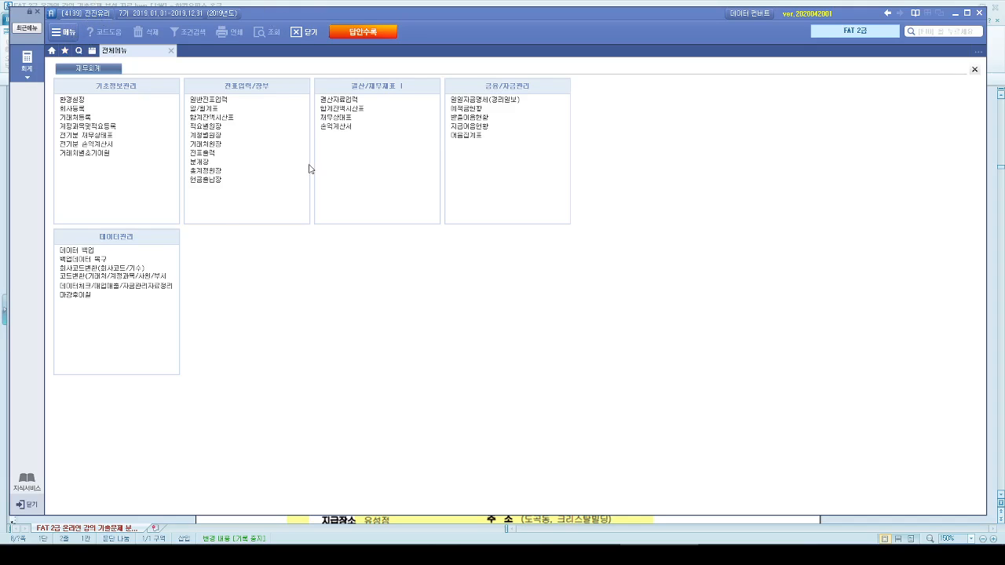
click(204, 98)
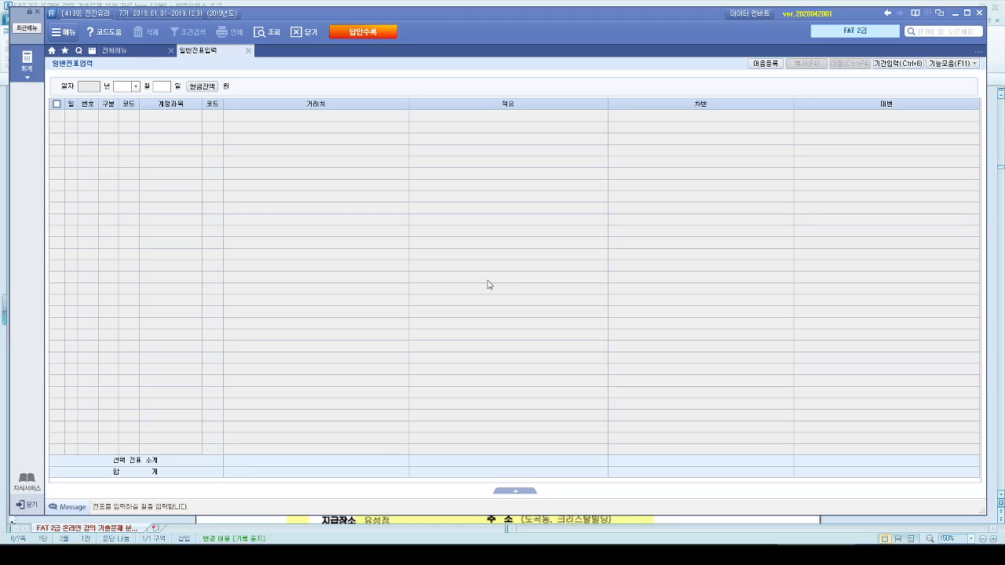
key(Return)
text(14)
key(Return)
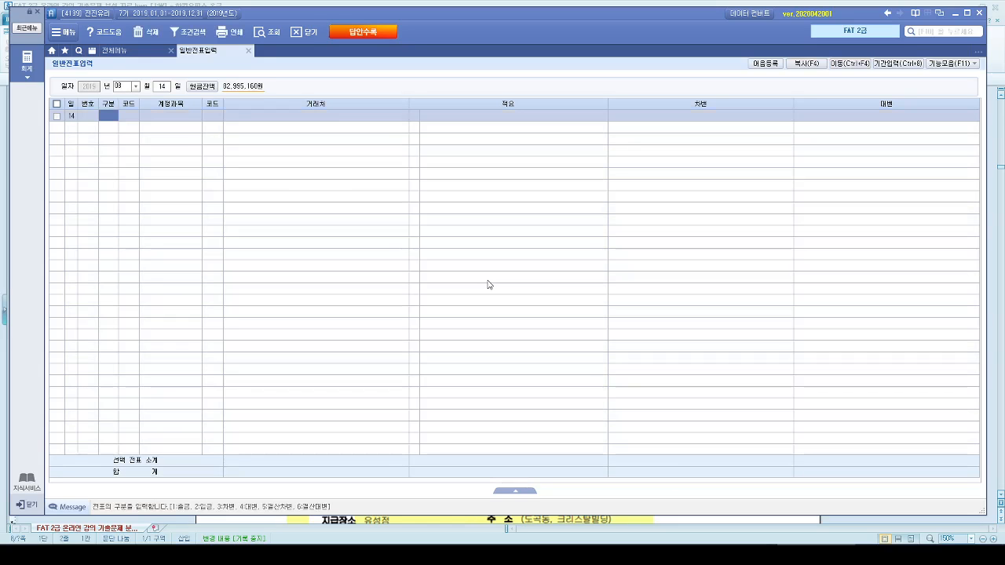
- Enter a debit (차변) line for account 146 상품 with the amount 3,500,000
text(3)
key(Return)
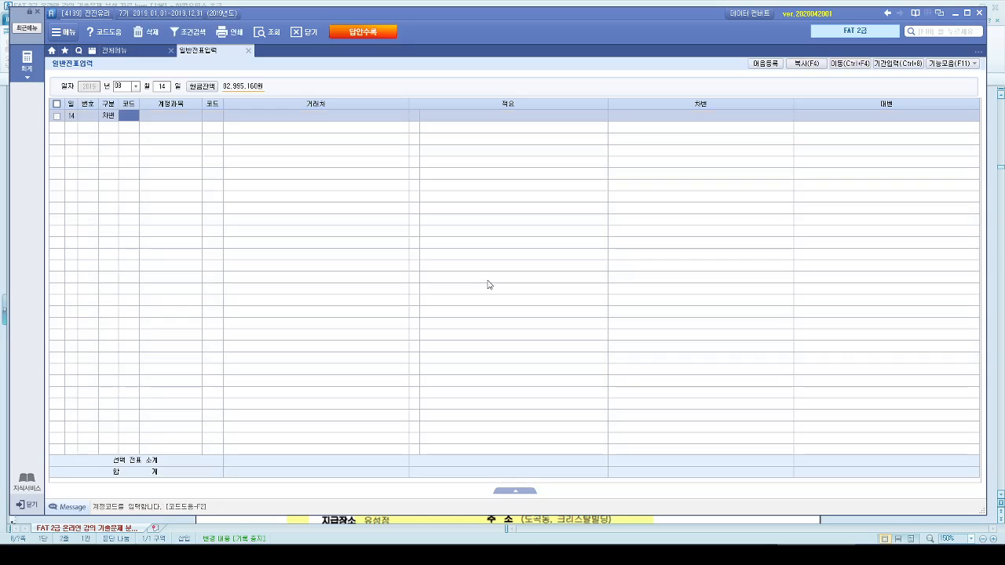
text(상품)
key(Return)
key(Return)
key(Return)
key(Return)
key(Return)
text(3)
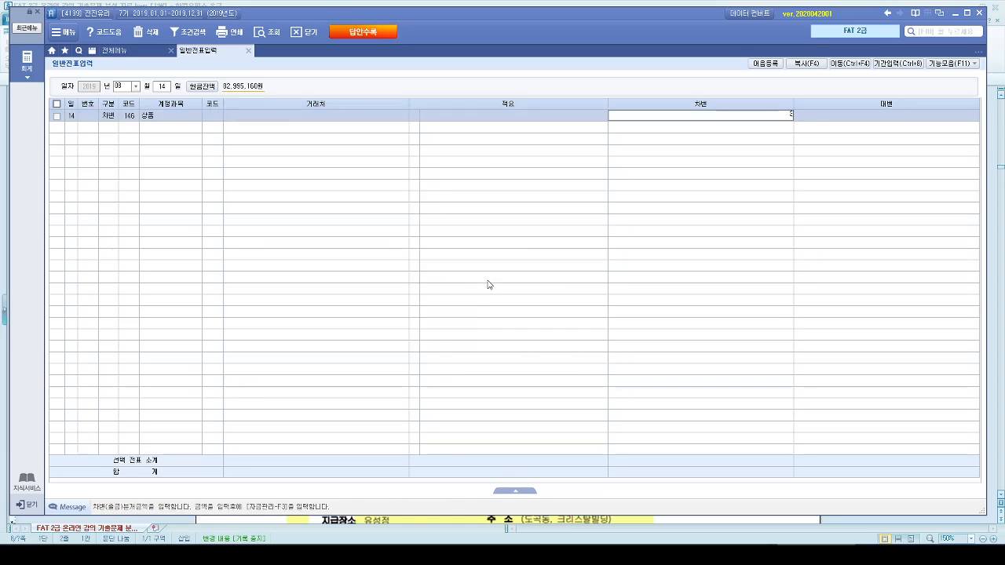
text(,500,000)
key(Return)
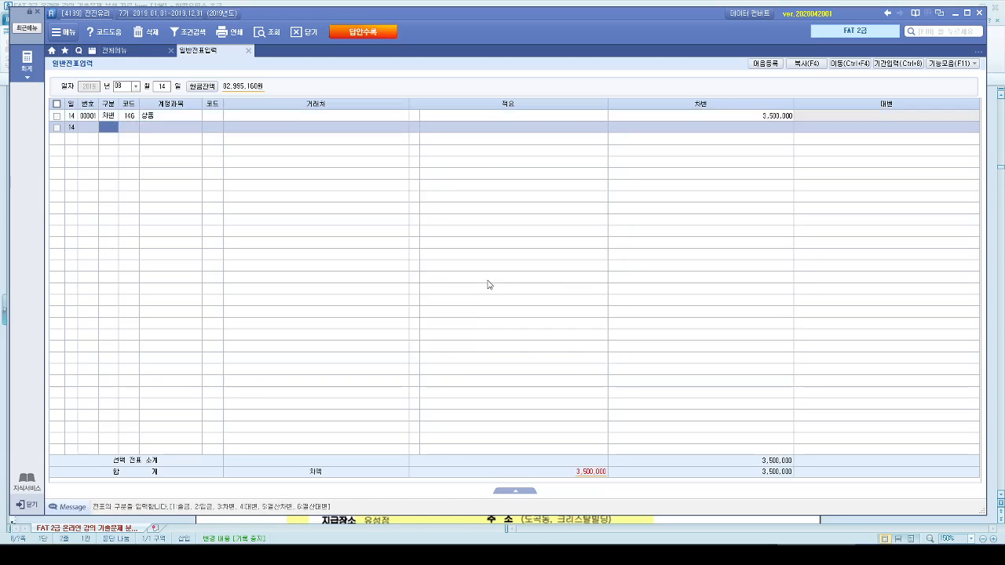
- Enter a credit (대변) line for account 101 현금 with the amount 1,500,000
text(4)
text(현금)
key(Return)
key(Return)
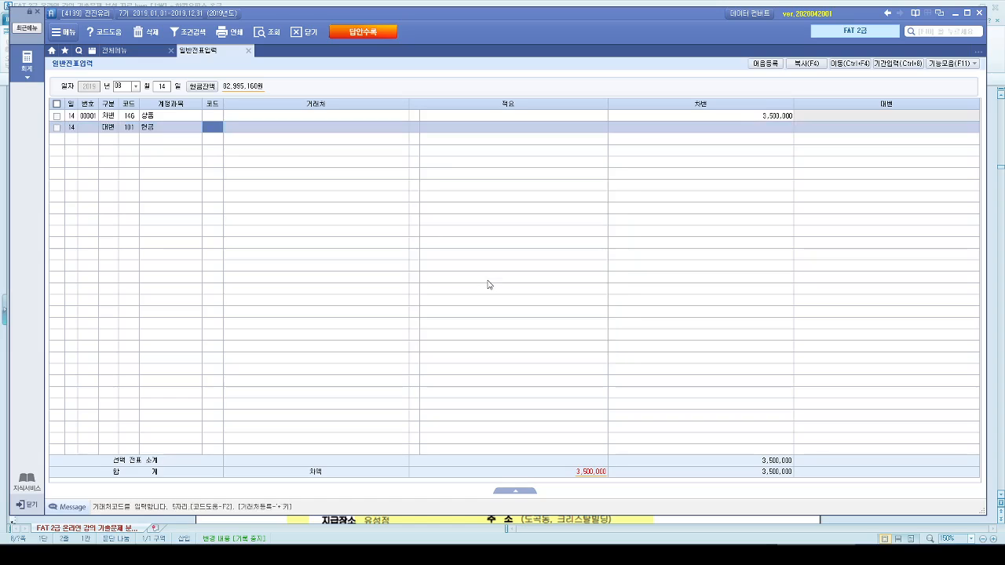
key(Return)
key(Return)
key(Return)
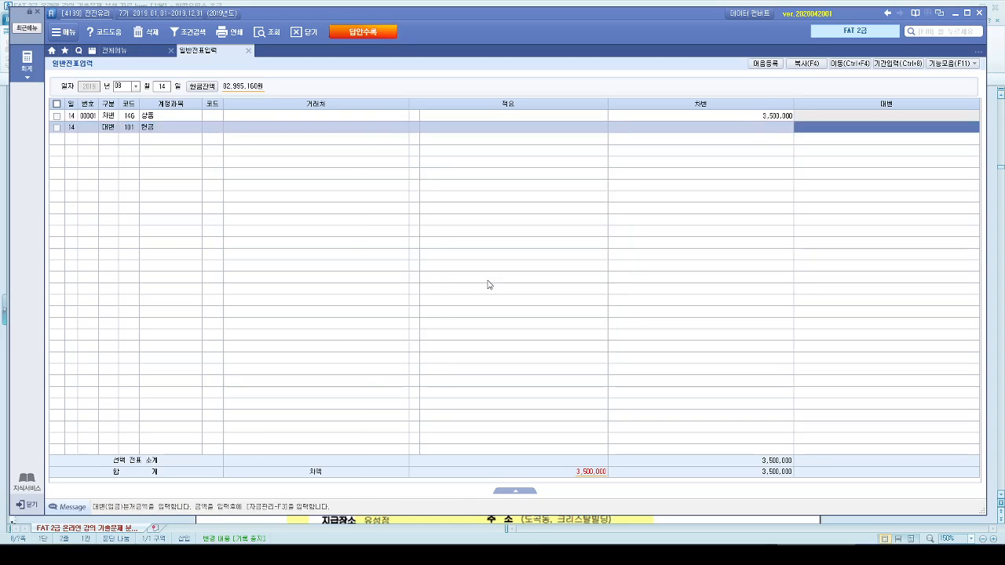
text(3)
key(Return)
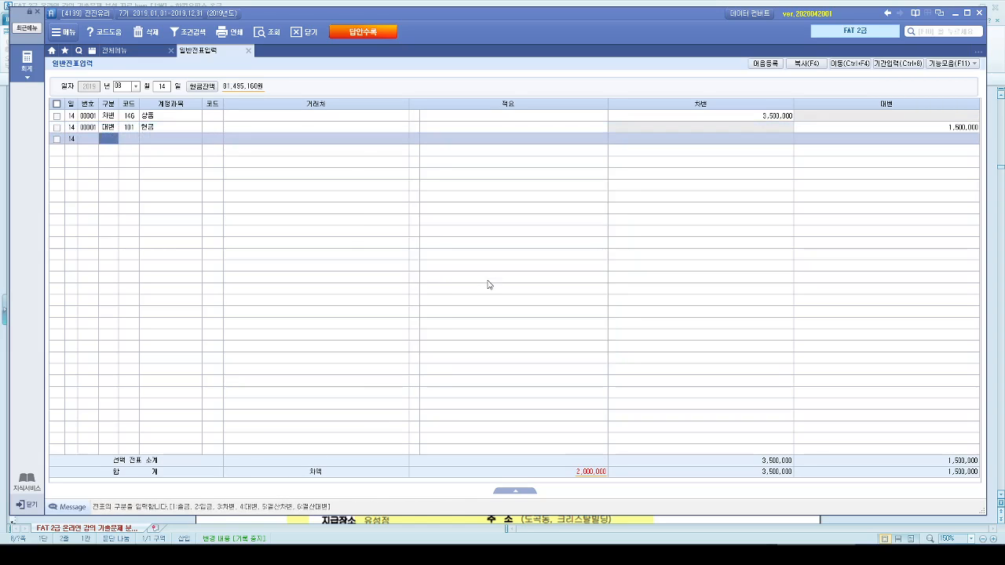
- Start a second credit (대변) line and assign it account 252 지급어음
key(4)
key(Return)
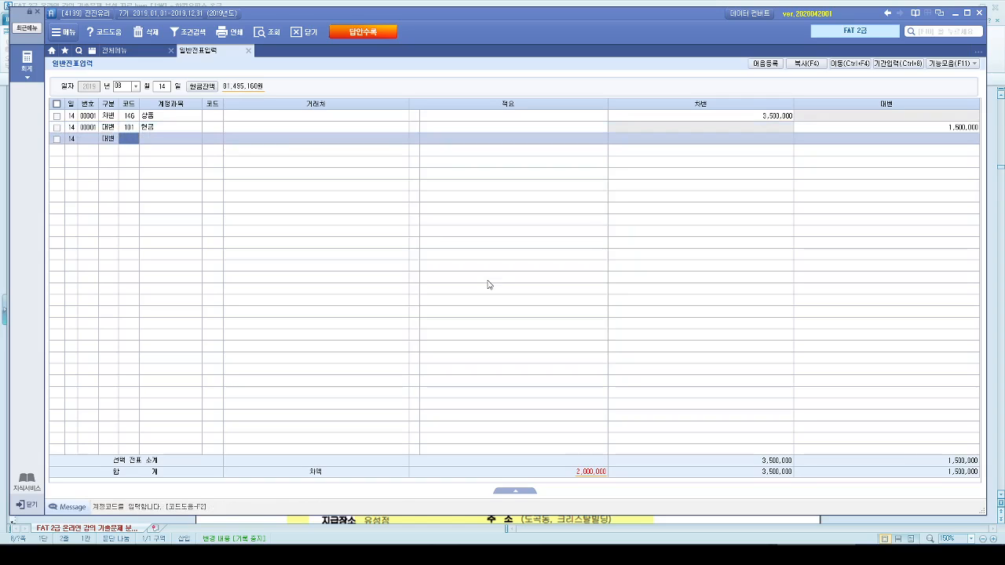
text(지급)
key(Return)
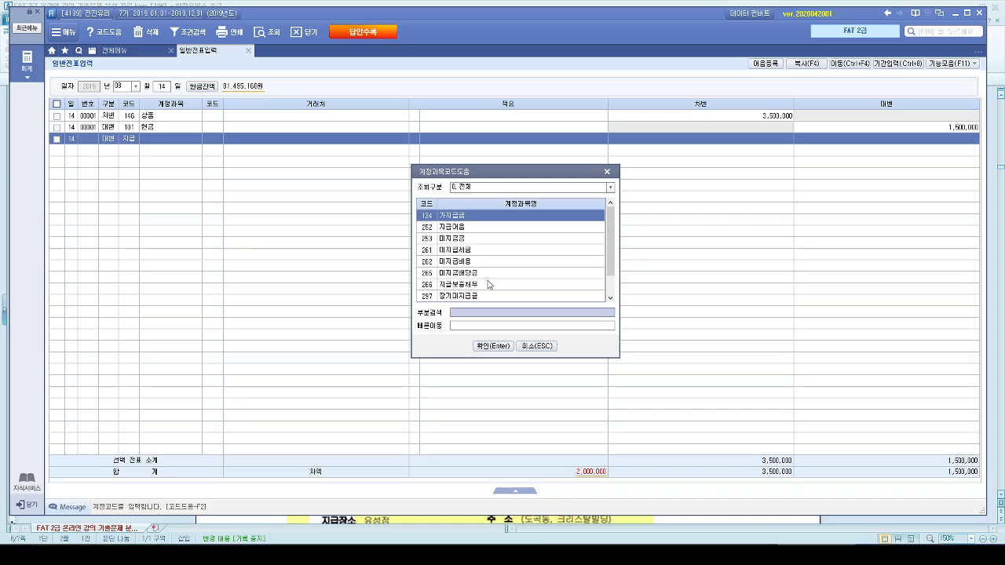
key(Down)
key(Return)
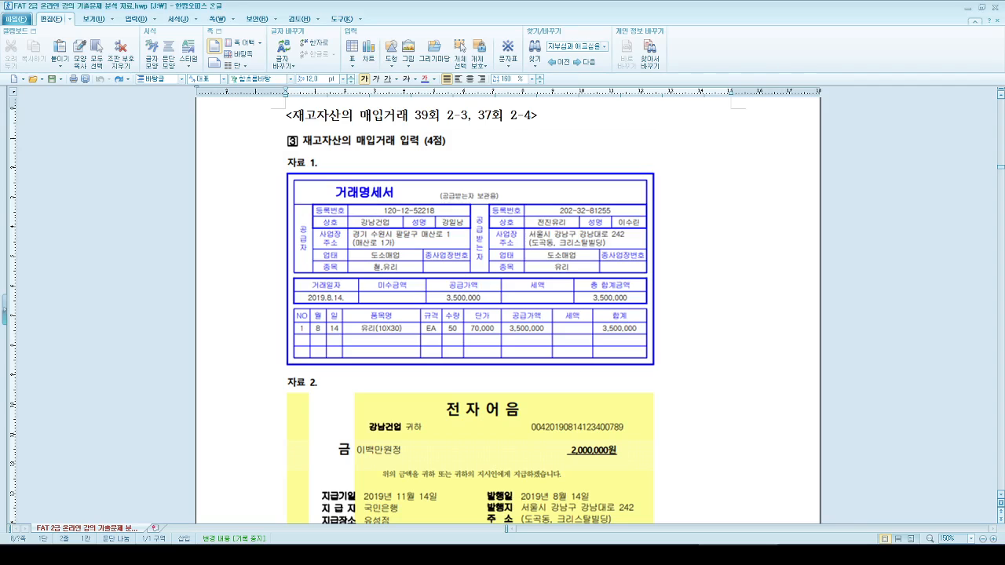
- Check the supplier in the Hangul exercise document, return to the accounting window and assign vendor 강남건업 to the 지급어음 line
click(671, 542)
scroll(534, 289, down, 1)
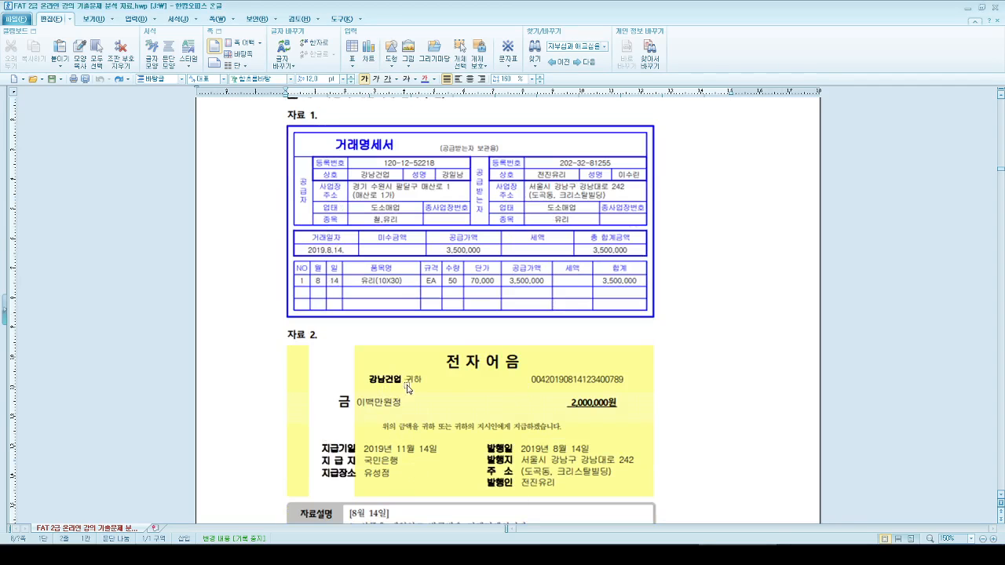
click(966, 4)
click(213, 139)
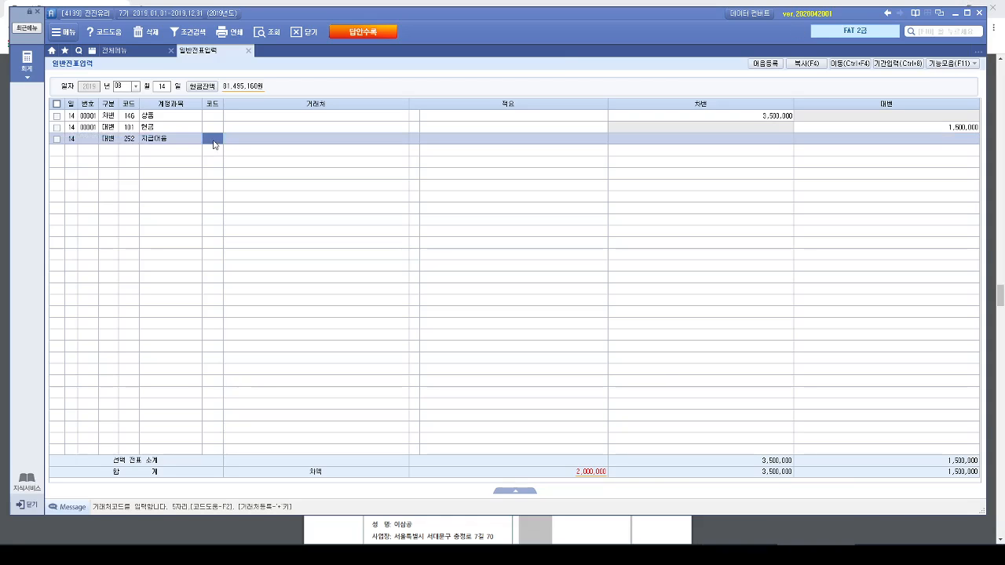
key(F2)
text(강남)
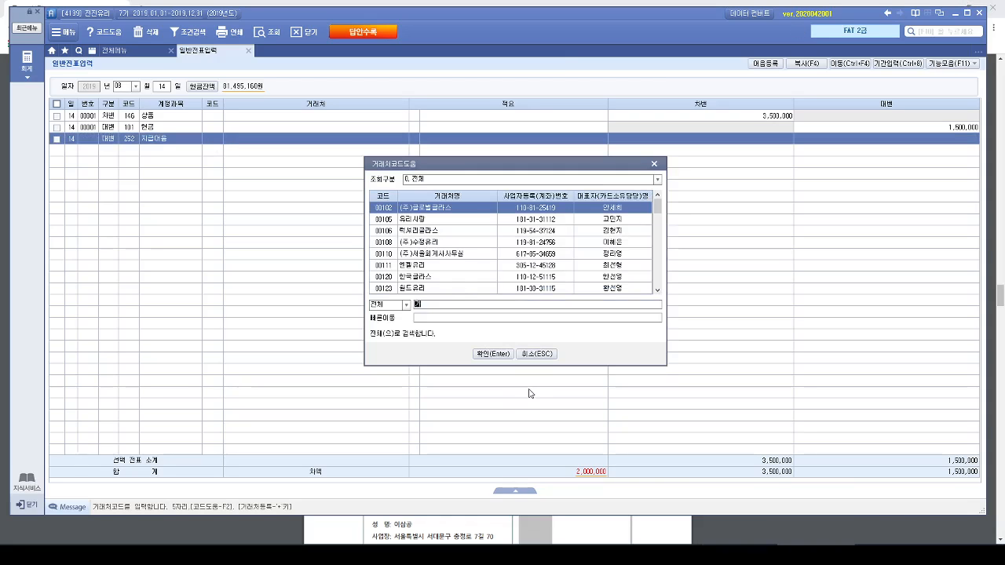
key(Return)
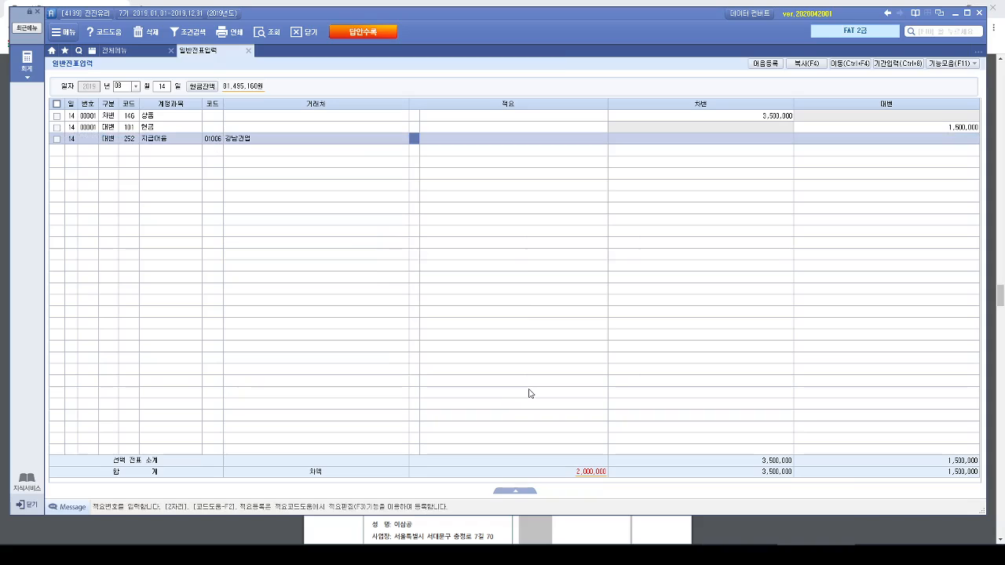
- Set the credit amount of the 지급어음 line to 2,000,000
key(Return)
key(Return)
text(200,000)
key(Return)
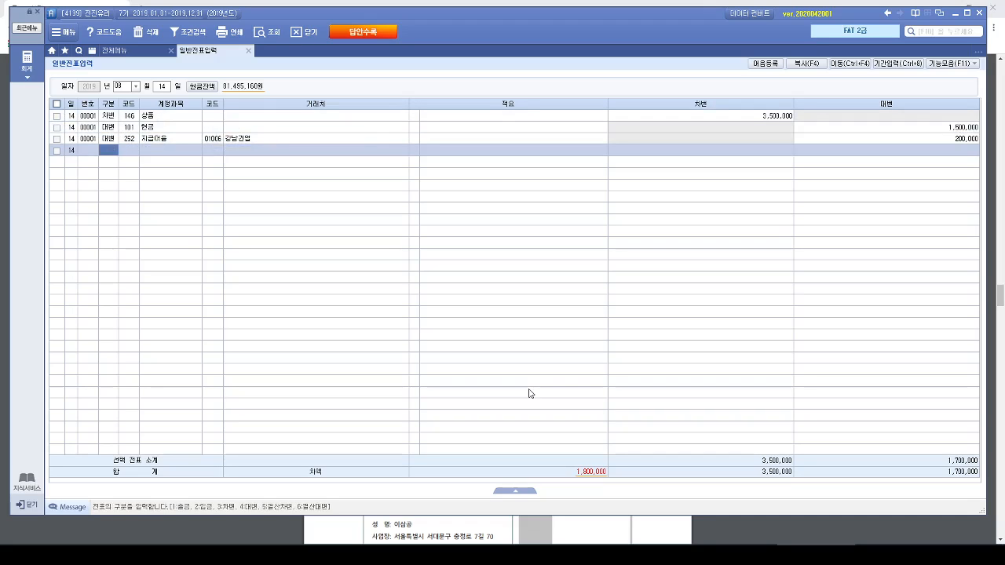
click(943, 141)
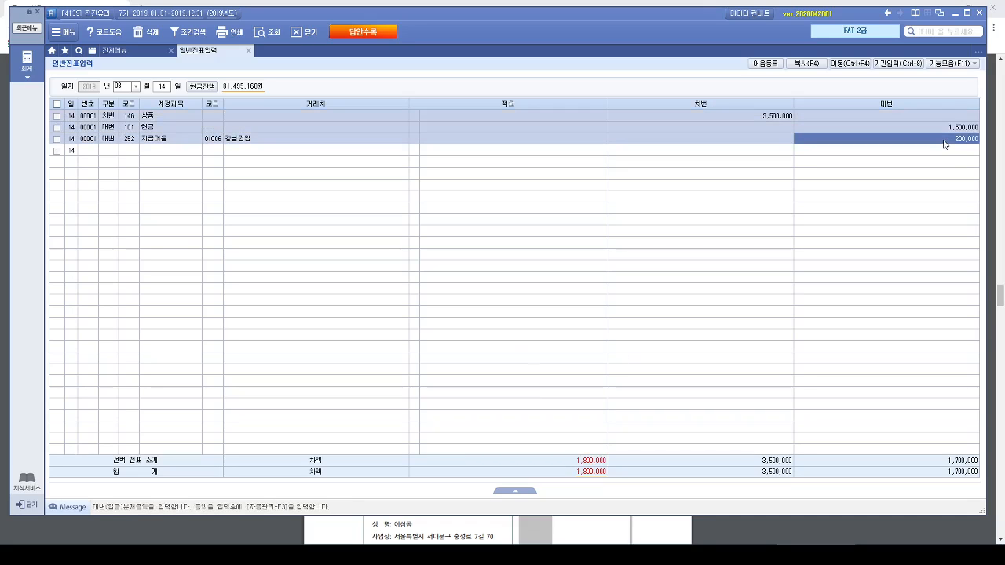
text(2,000)
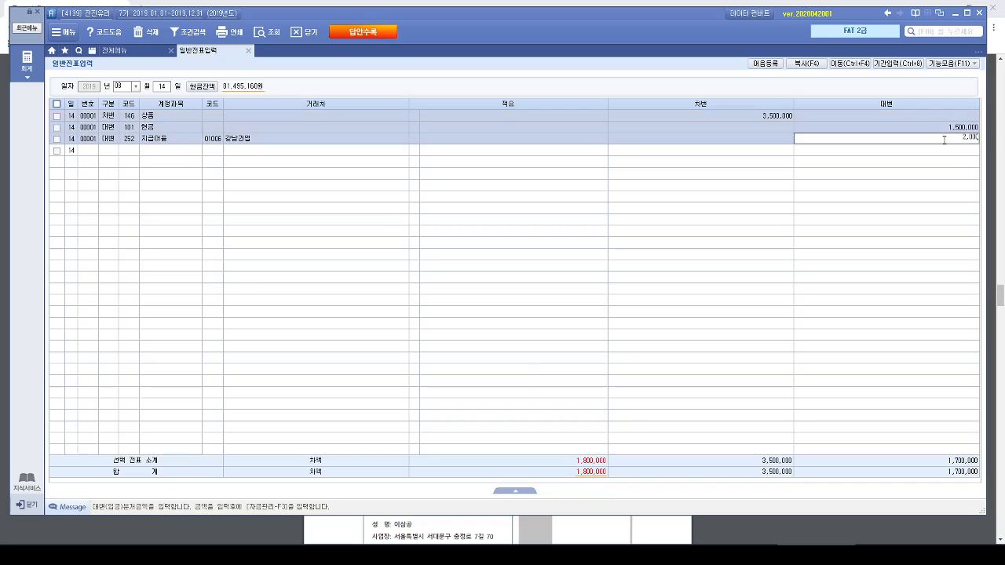
text(,000)
key(Return)
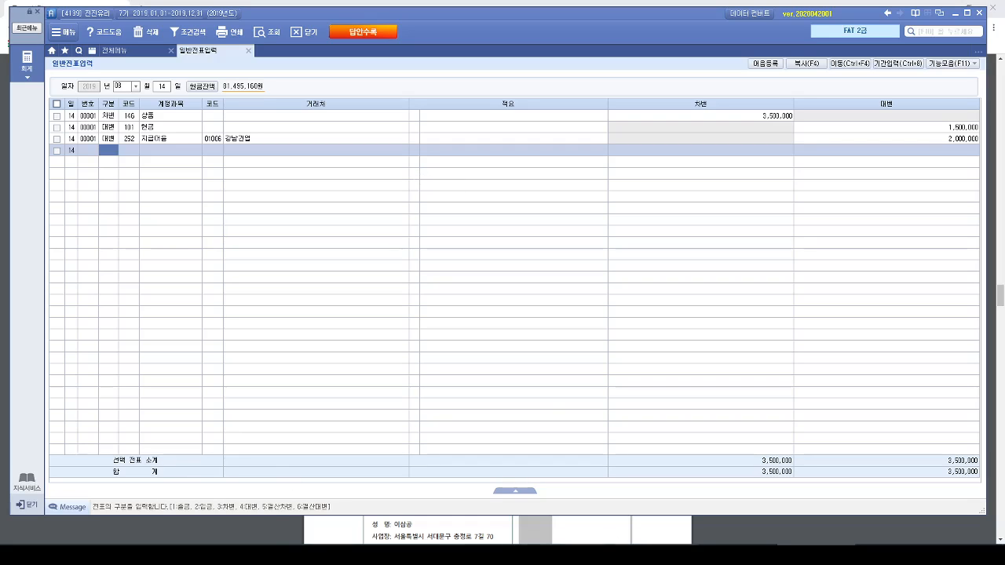
- Review the evaluation tasks in the Hangul document, then open funds management (자금관리) for the 지급어음 line in the accounting window
key(alt+Tab)
scroll(611, 476, down, 4)
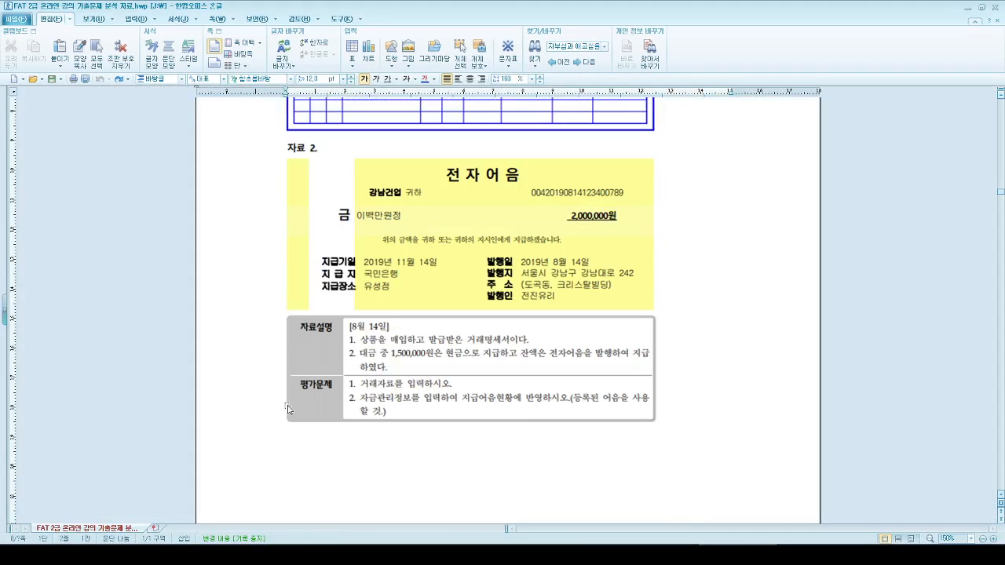
scroll(459, 399, up, 2)
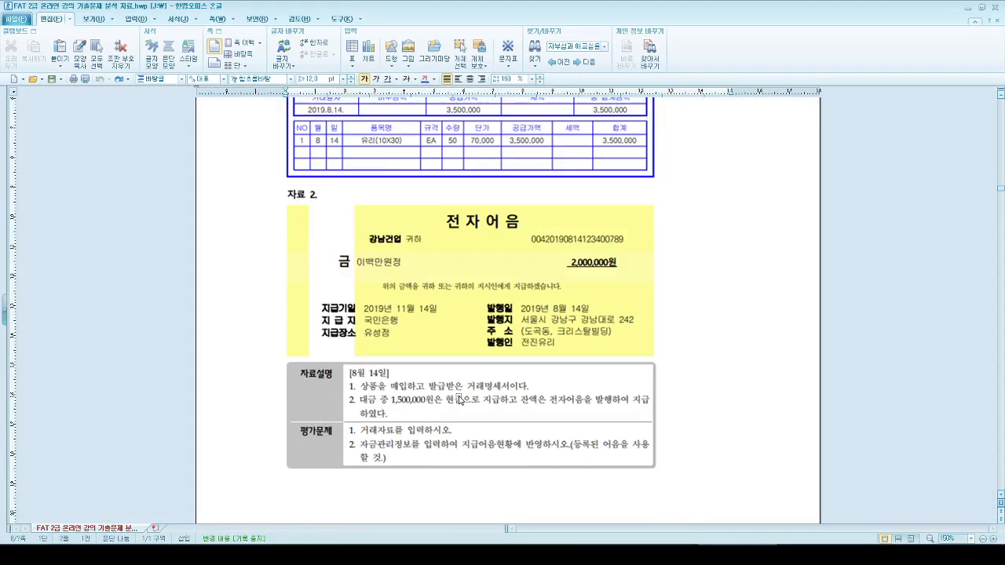
click(967, 8)
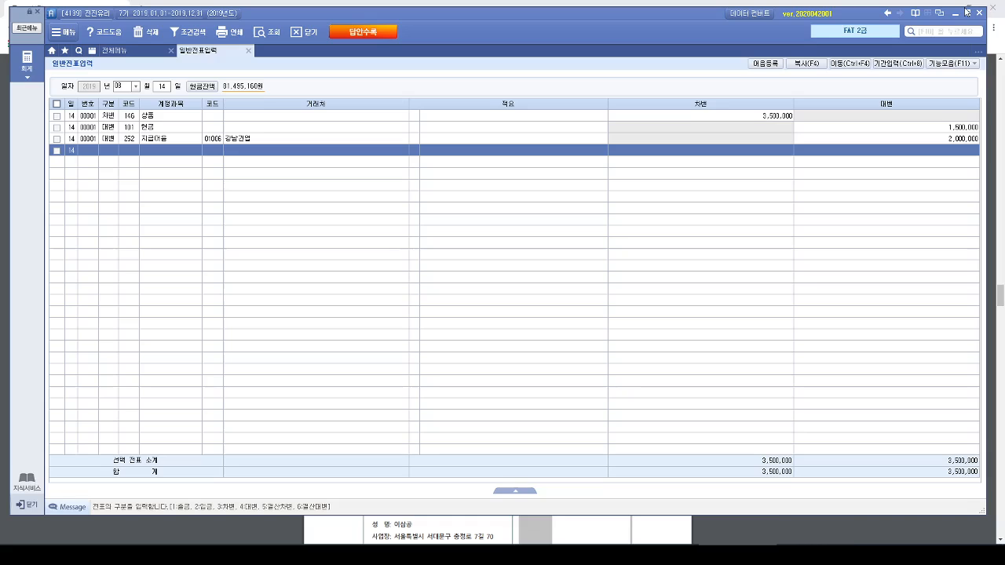
click(149, 138)
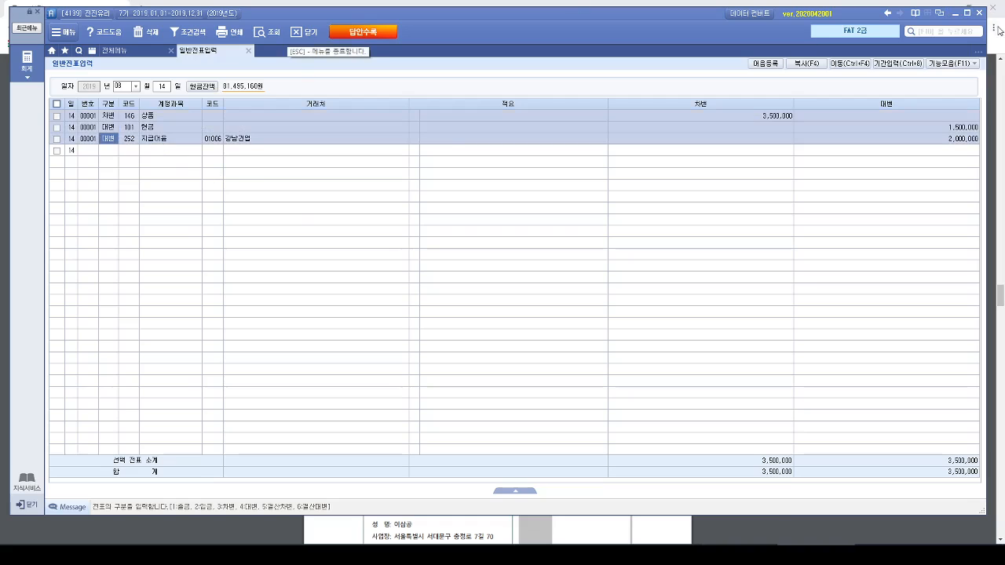
click(960, 65)
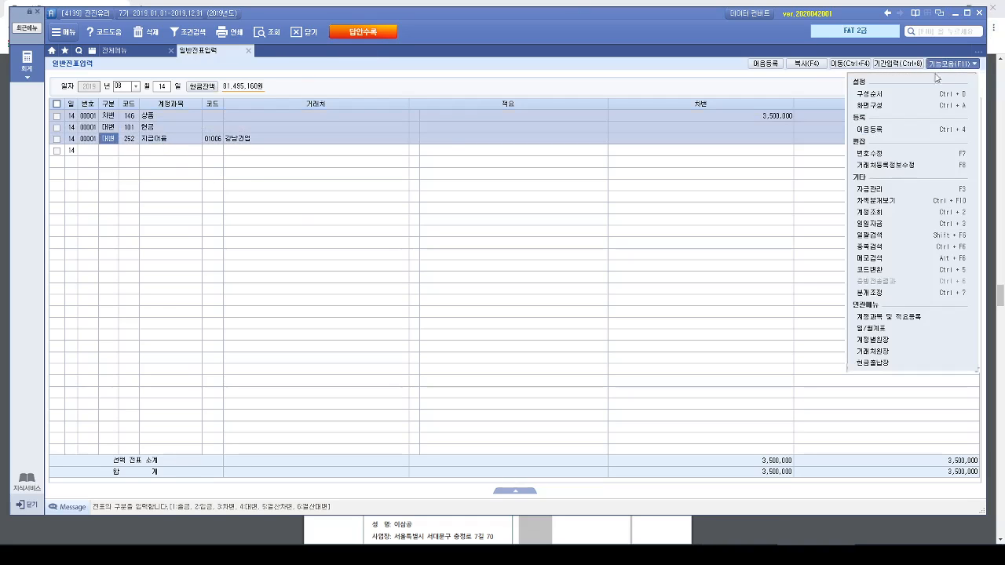
click(892, 193)
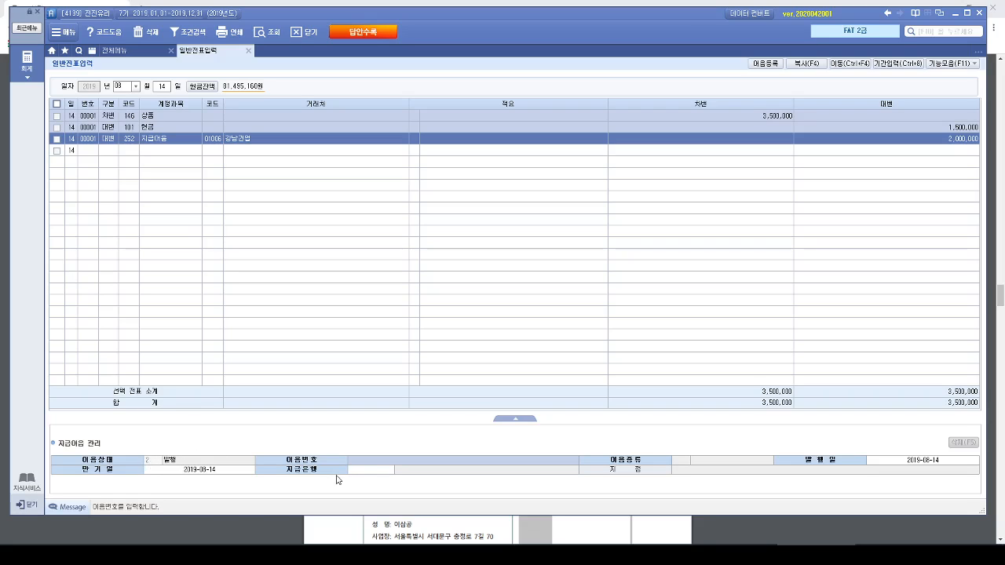
- Fill in the note number (어음번호) by choosing the registered 국민은행 electronic note dated 2019-08-14
click(358, 464)
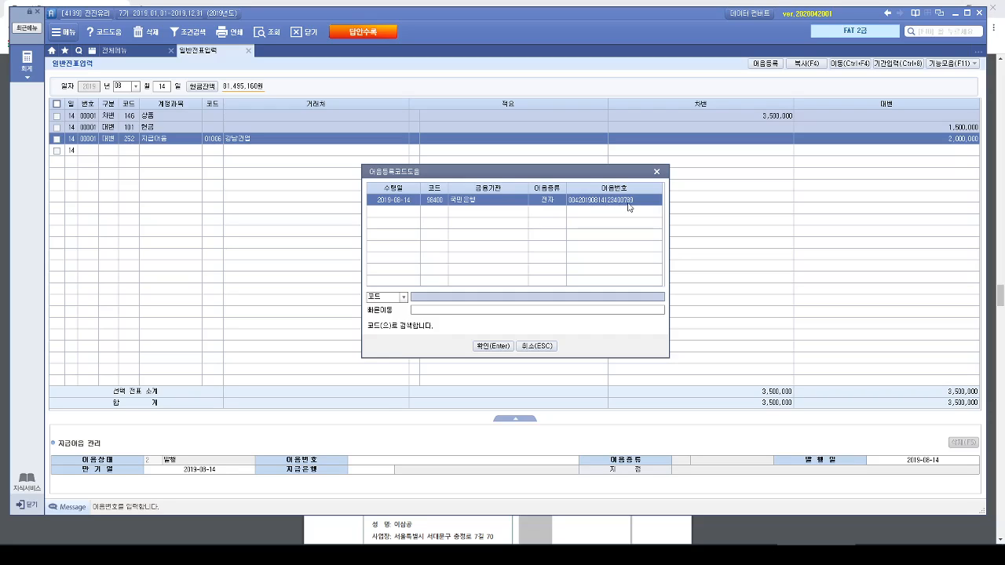
click(579, 202)
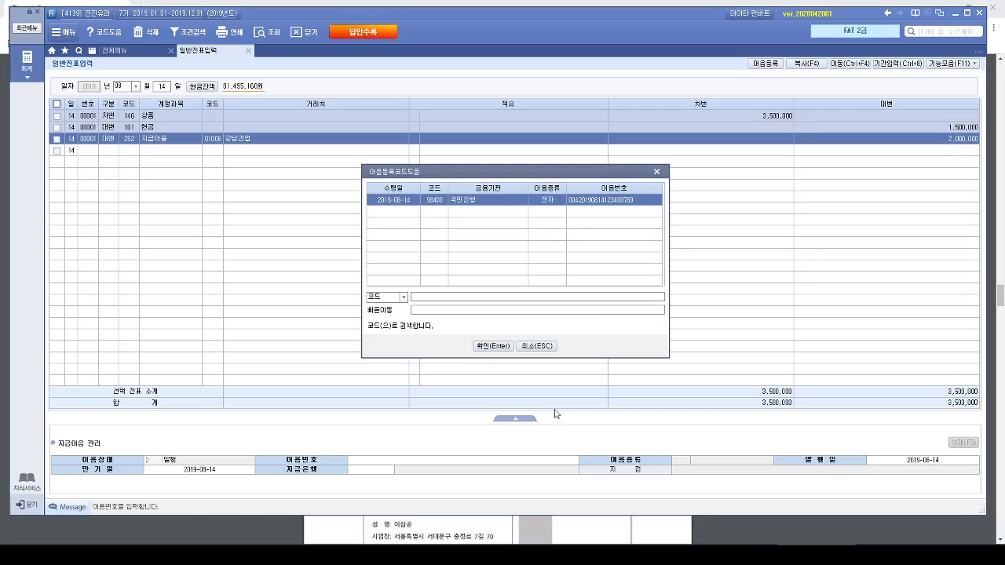
click(492, 346)
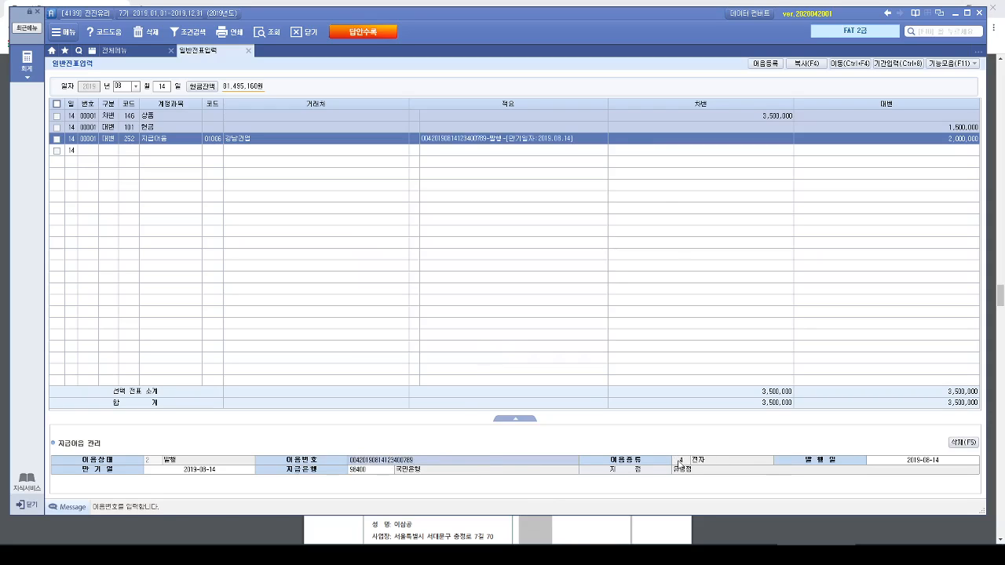
- Check the payment date in the Hangul document and set the note's maturity date (만기일) to 2019-11-14 in the accounting window
click(921, 464)
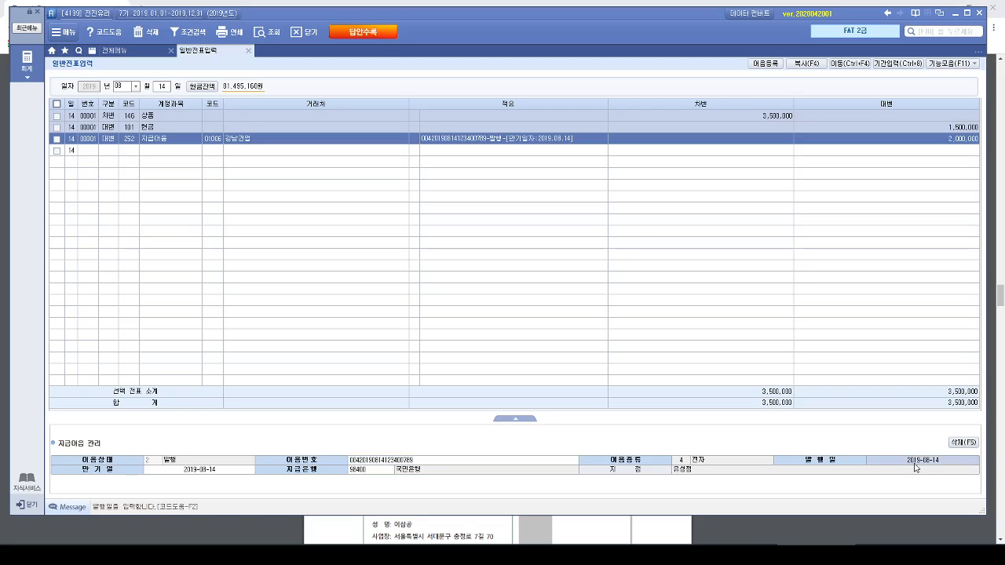
click(220, 471)
key(alt+Tab)
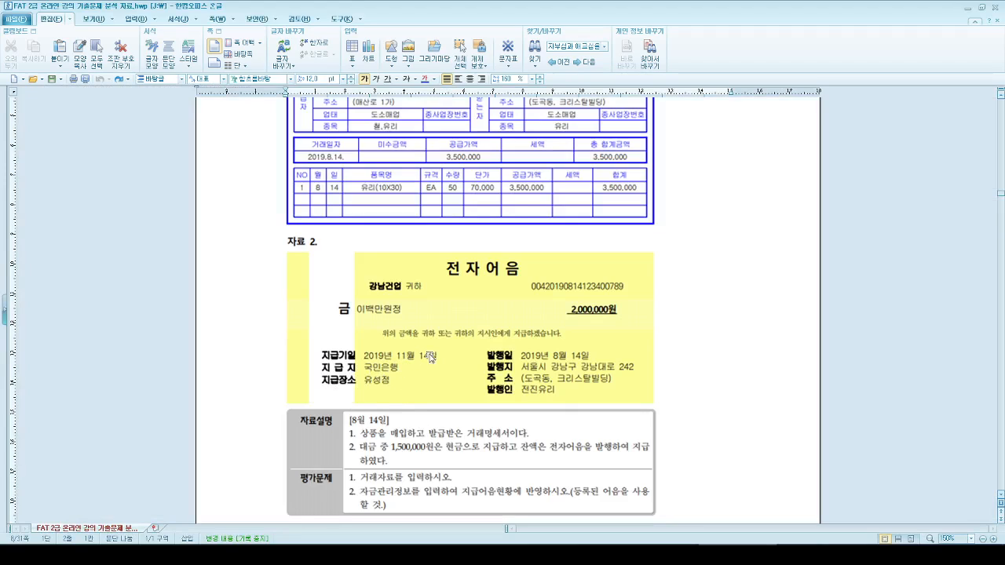
click(966, 10)
click(210, 474)
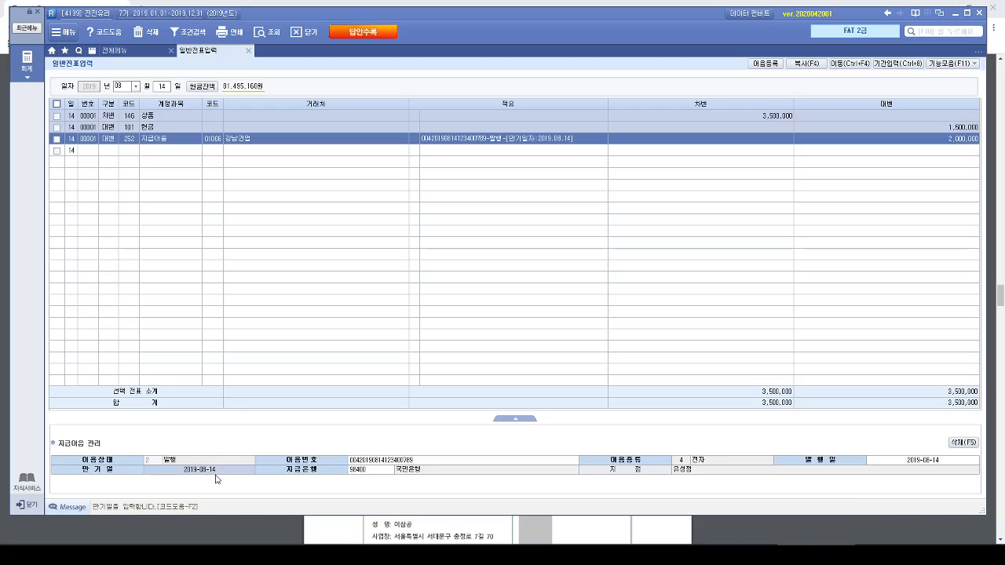
text(2019-11-14)
key(Return)
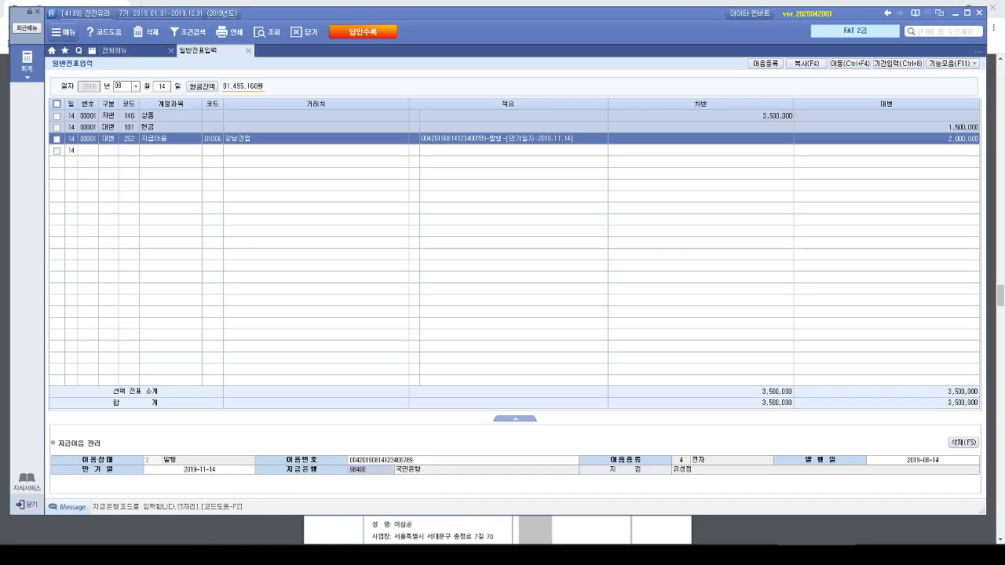
- Compare the note management details with the electronic note in the Hangul document and review the 지급어음 line's description (적요)
key(alt+Tab)
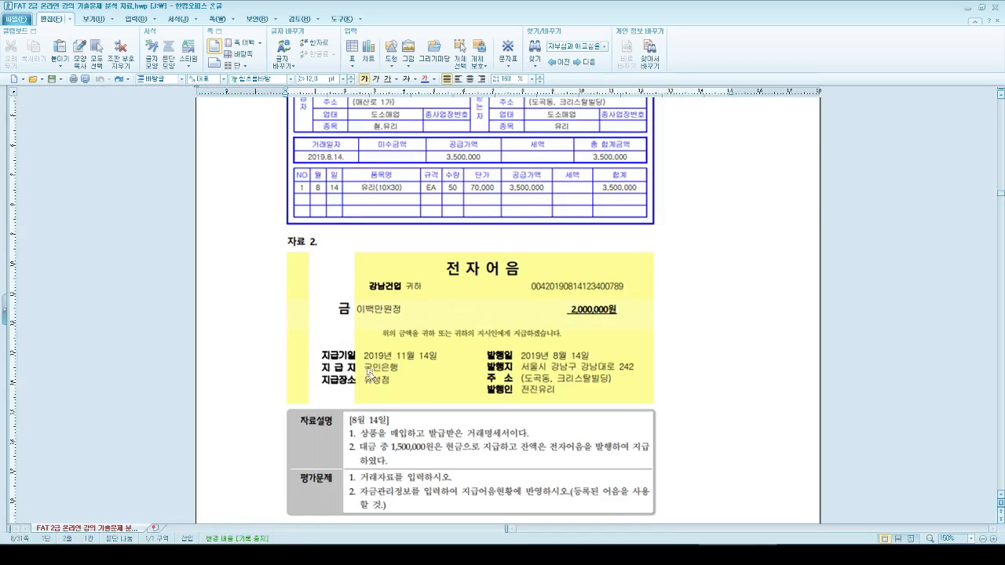
click(967, 6)
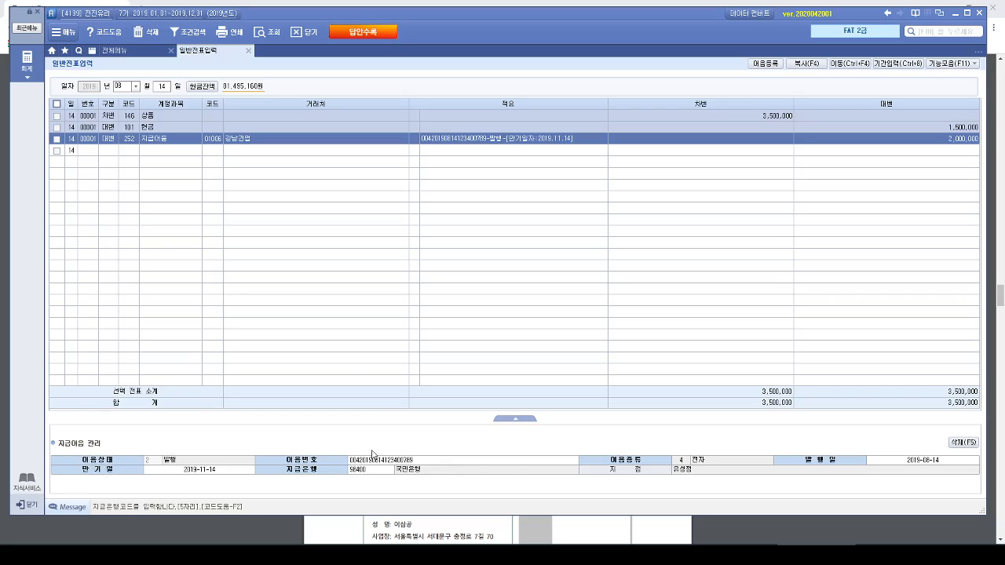
key(Return)
click(563, 142)
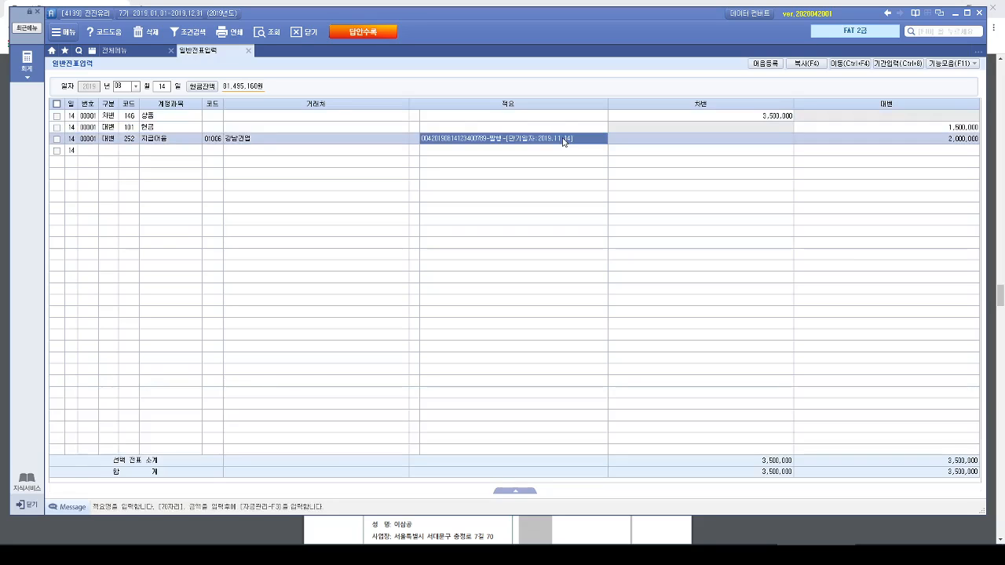
click(952, 63)
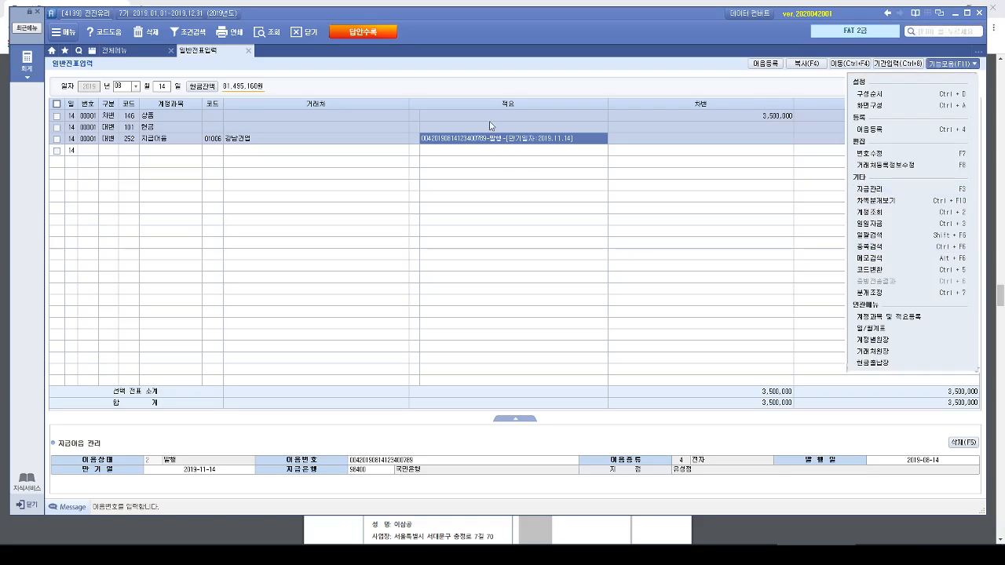
click(495, 167)
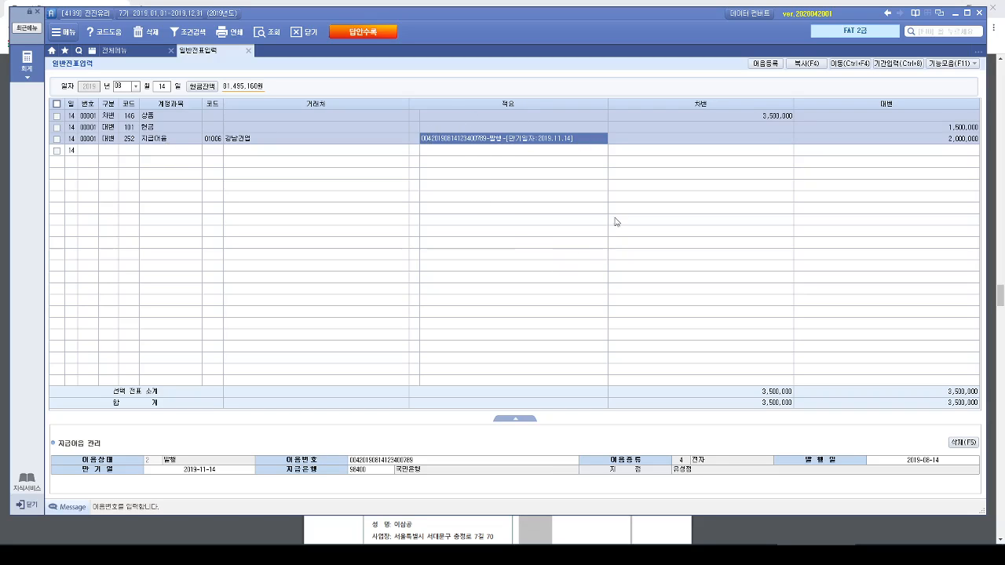
- Finish the 지급어음 line and switch to the Hangul document to read question 4 on the July 23 inventory purchase
key(Return)
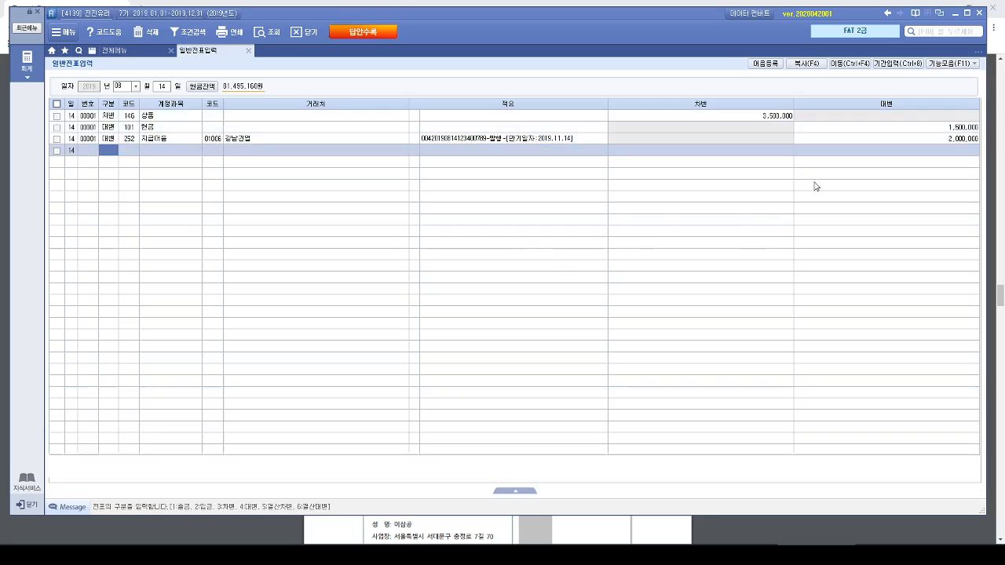
click(954, 12)
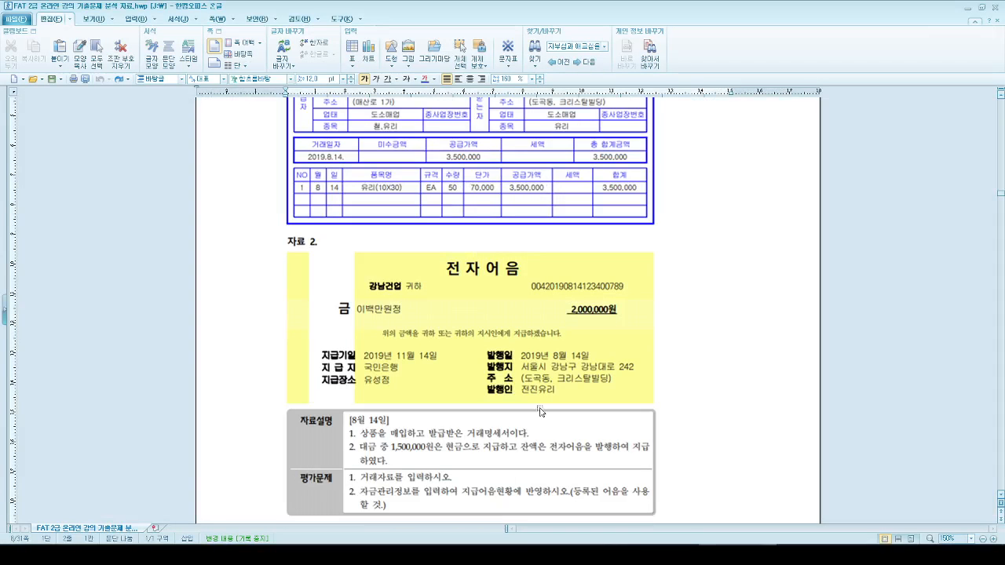
scroll(655, 357, down, 10)
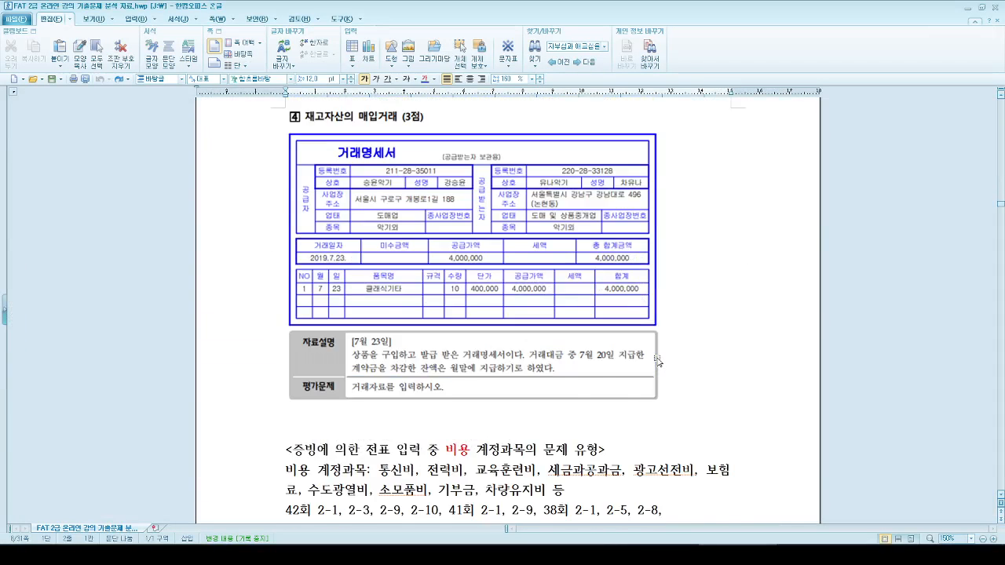
scroll(658, 361, up, 1)
scroll(464, 228, up, 1)
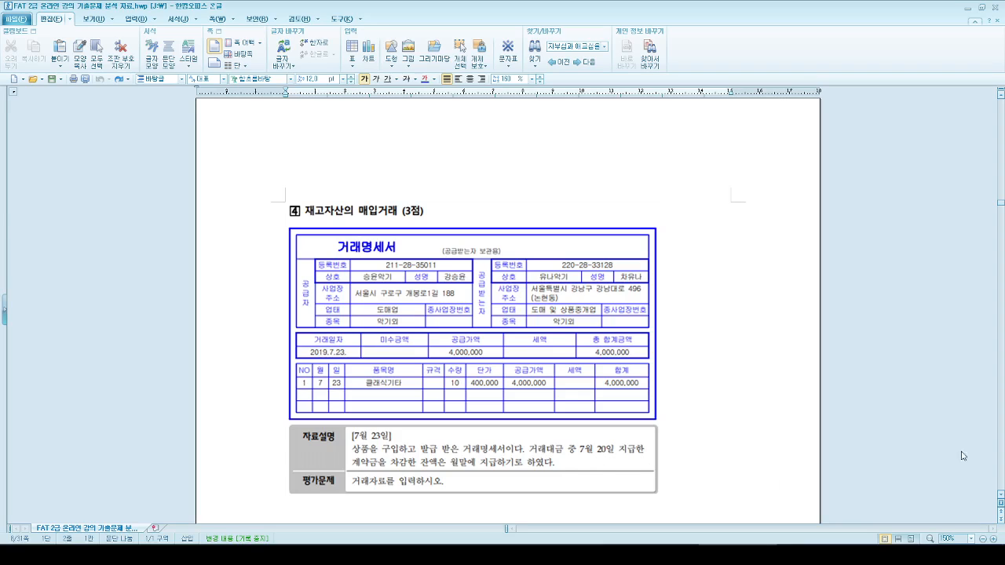
- Open general voucher entry (일반전표입력) in the 유나악기 accounting window and check the July 20 voucher for the 선급금 amount
click(681, 555)
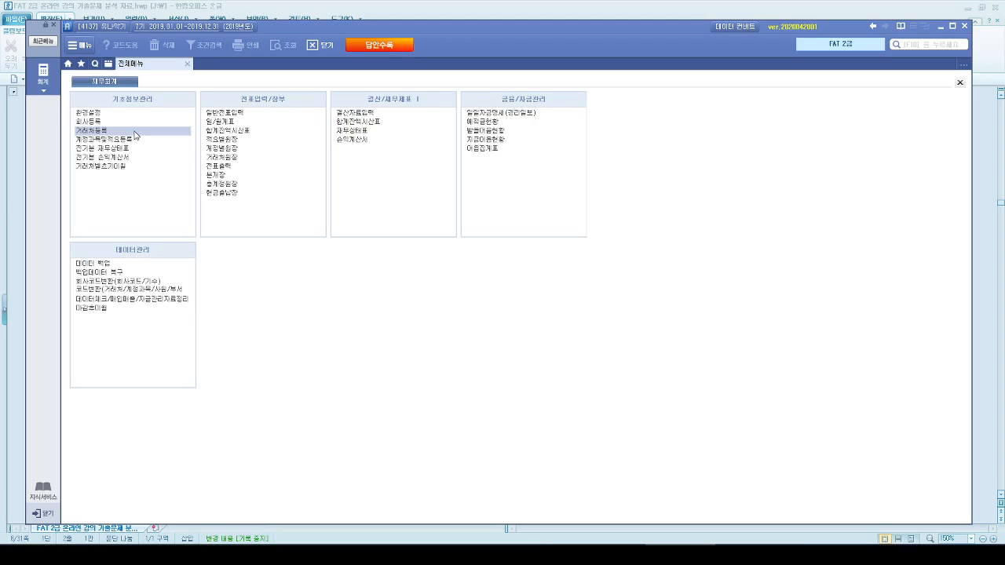
click(214, 115)
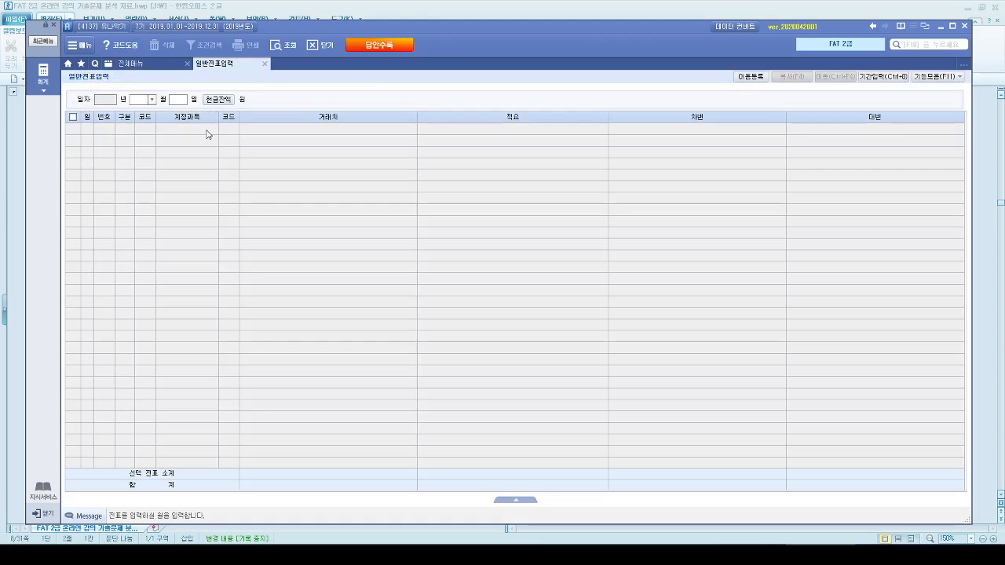
text(20)
key(Return)
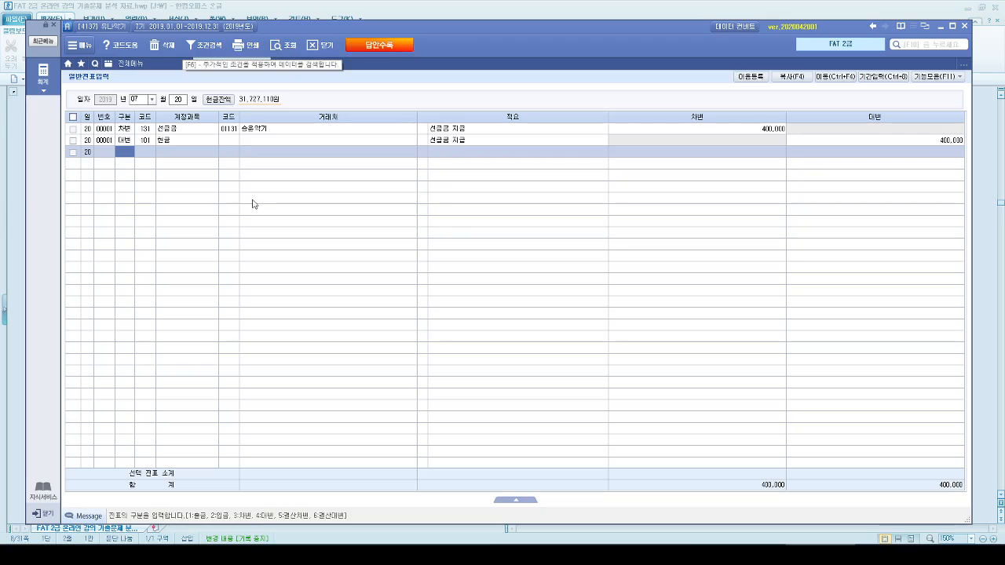
click(190, 132)
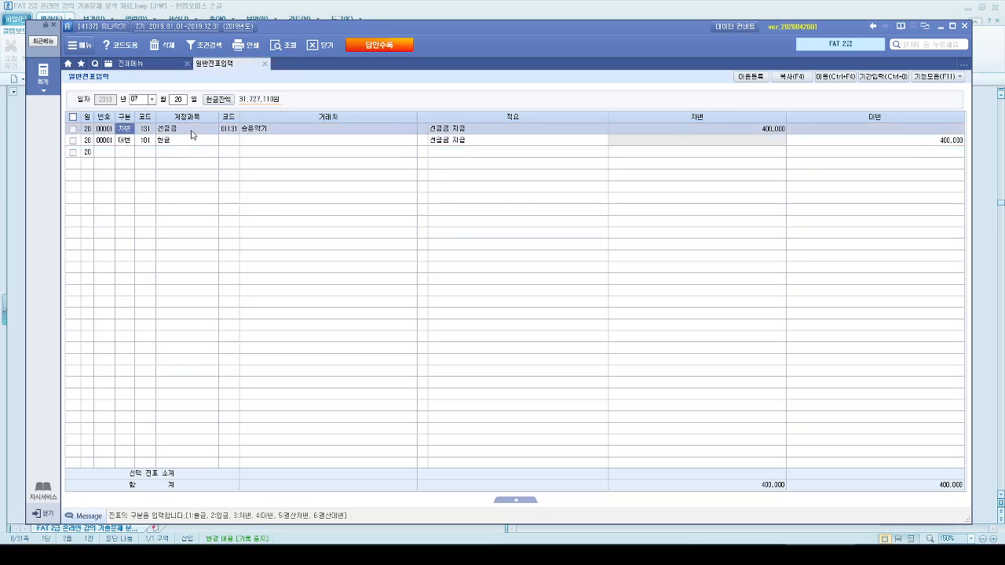
click(751, 129)
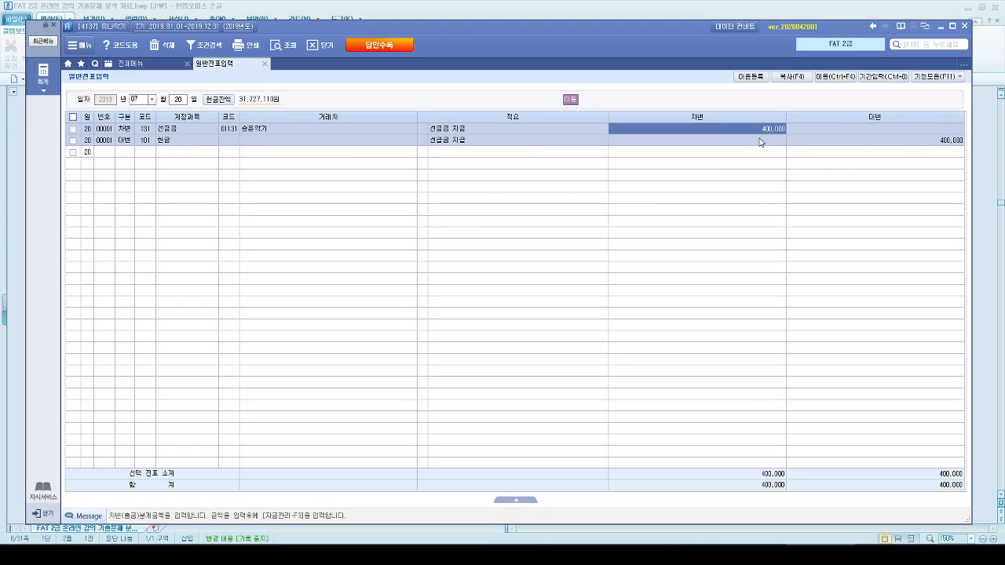
click(940, 26)
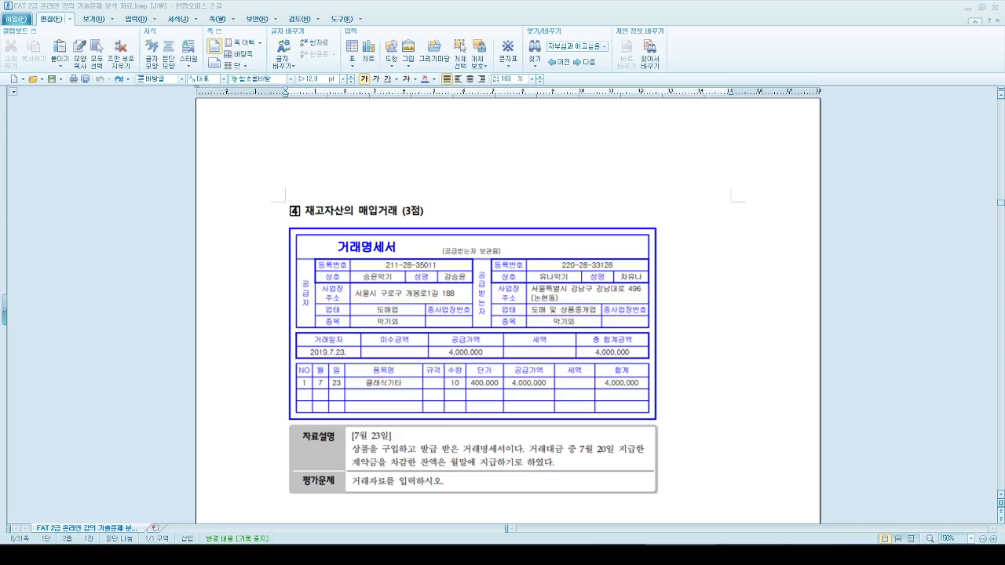
- Set the voucher date to July 23 and enter a debit (차변) line for 상품 (146) of 4,000,000
key(alt+Tab)
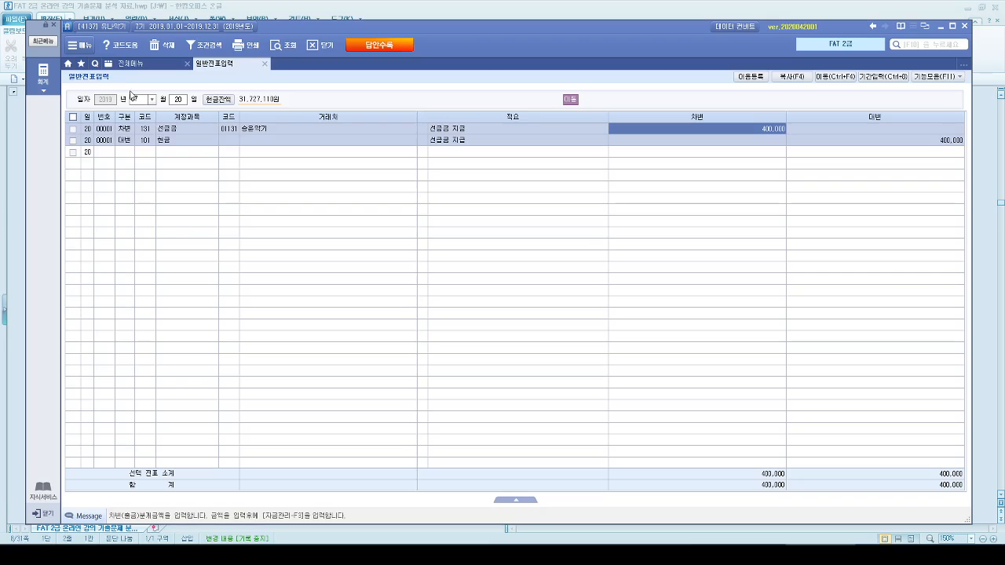
text(10)
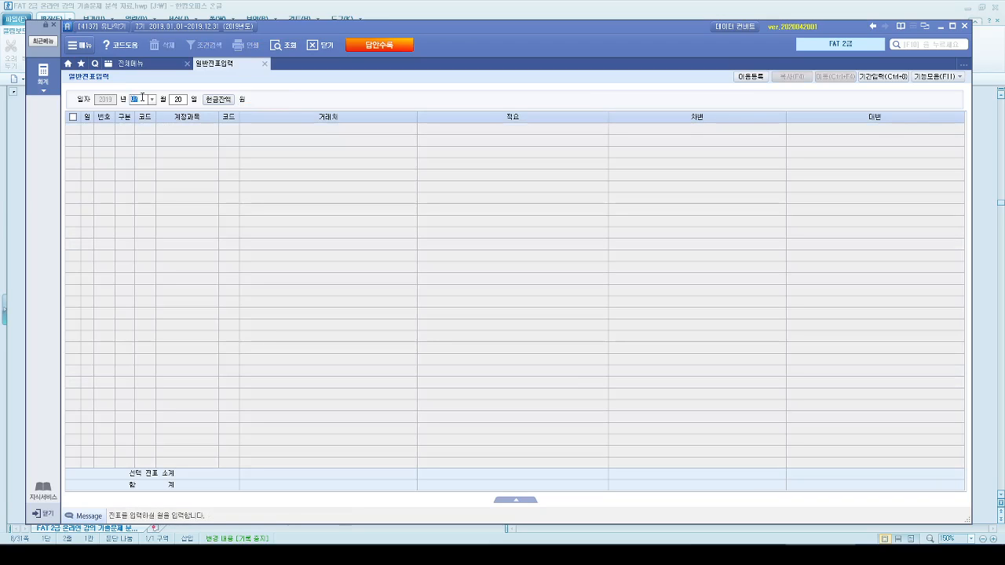
text(07)
key(Return)
text(23)
key(Return)
text(3상품)
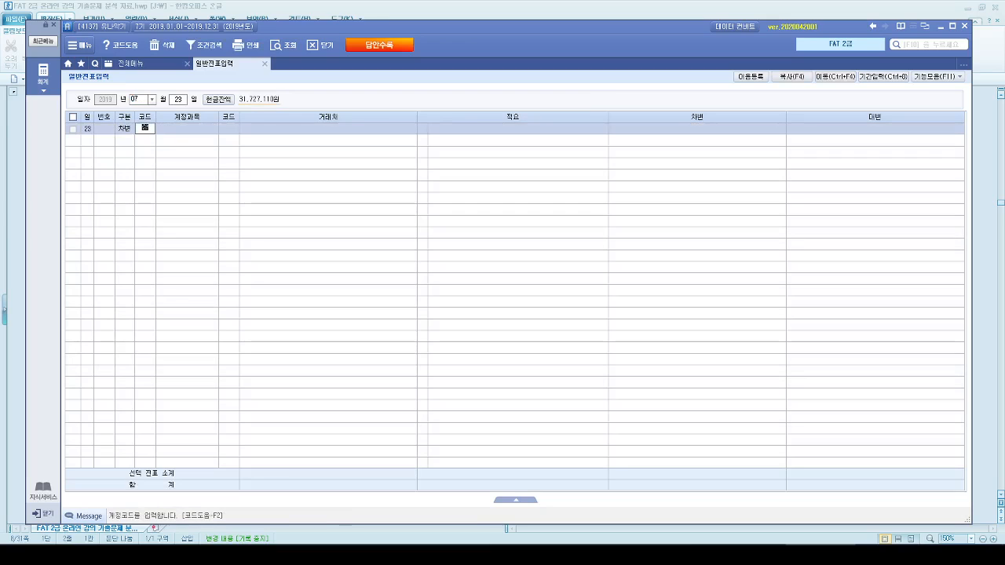
key(Return)
key(Down)
key(Return)
key(Return)
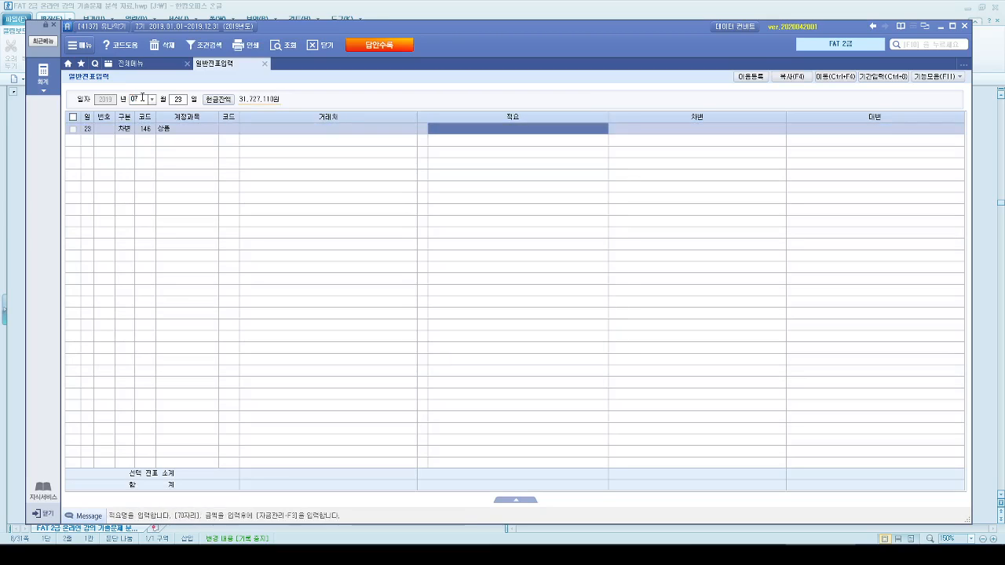
key(Return)
text(4000000)
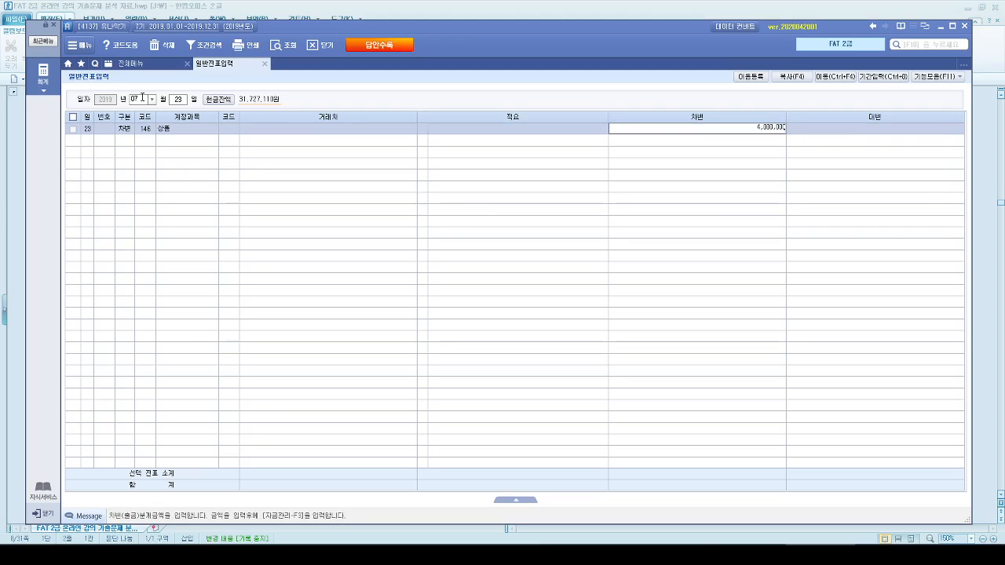
key(Return)
- Add a credit (대변) line for 선급금 (131) with 승윤악기 as the trading partner and an amount of 400,000
text(4)
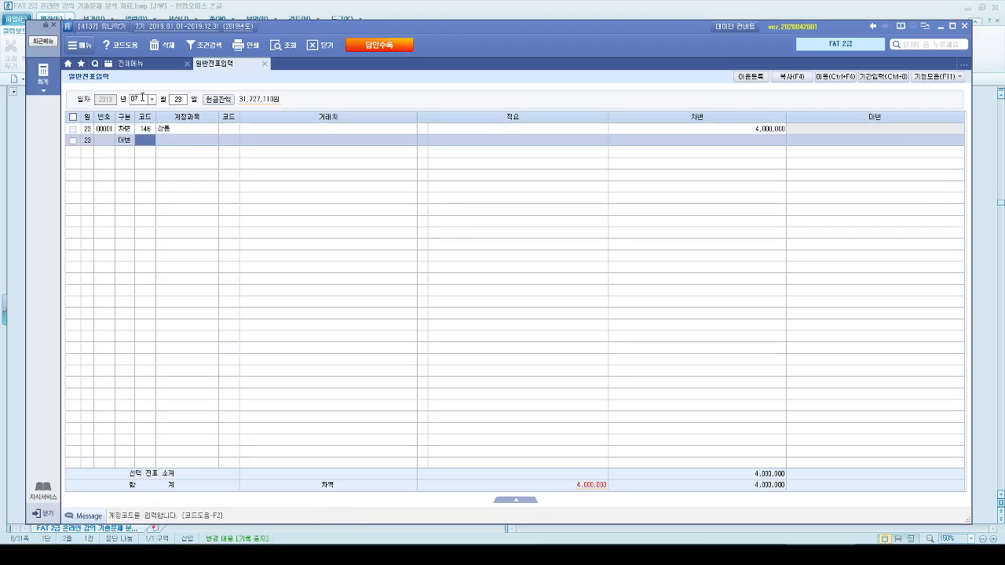
text(선급)
key(Return)
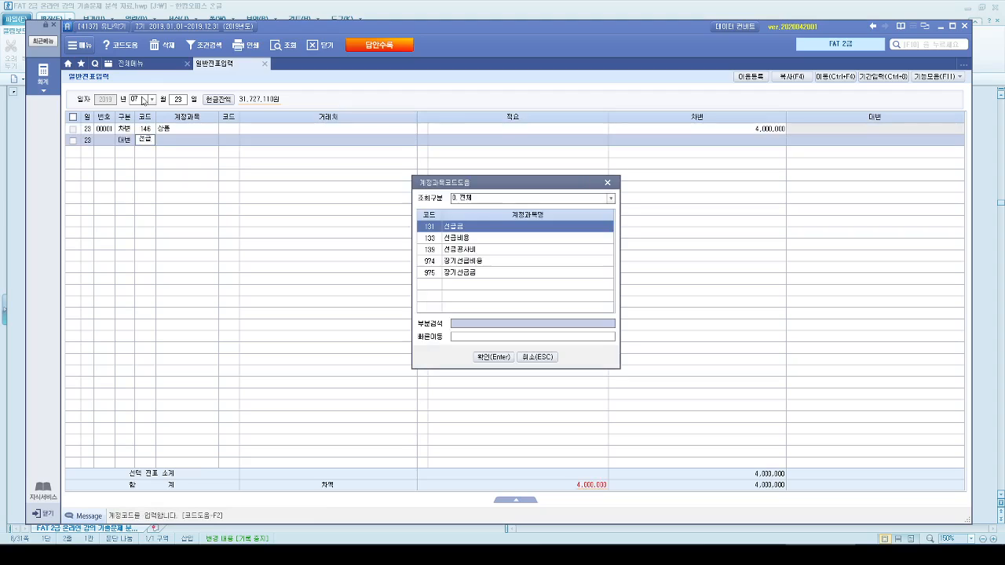
key(Return)
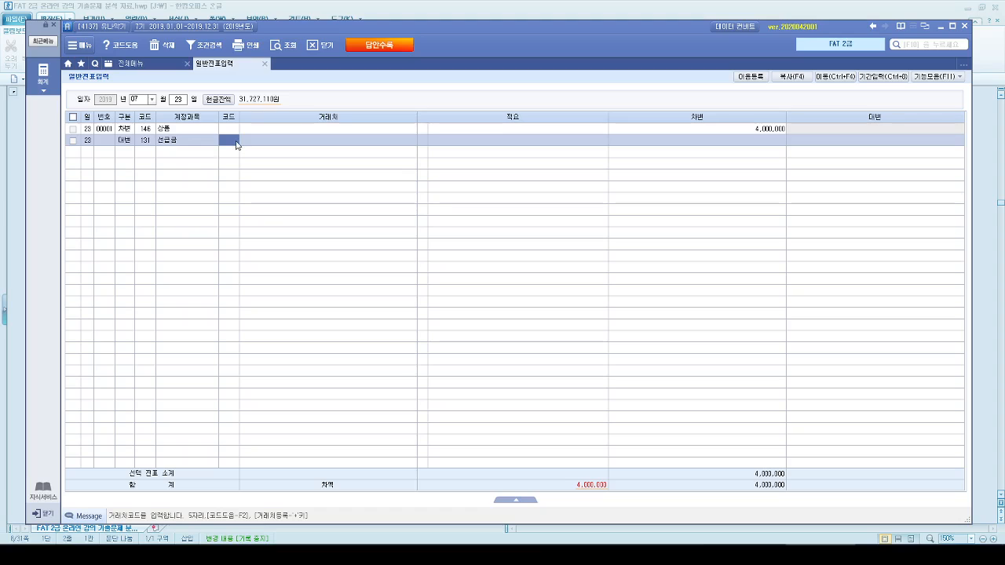
key(F2)
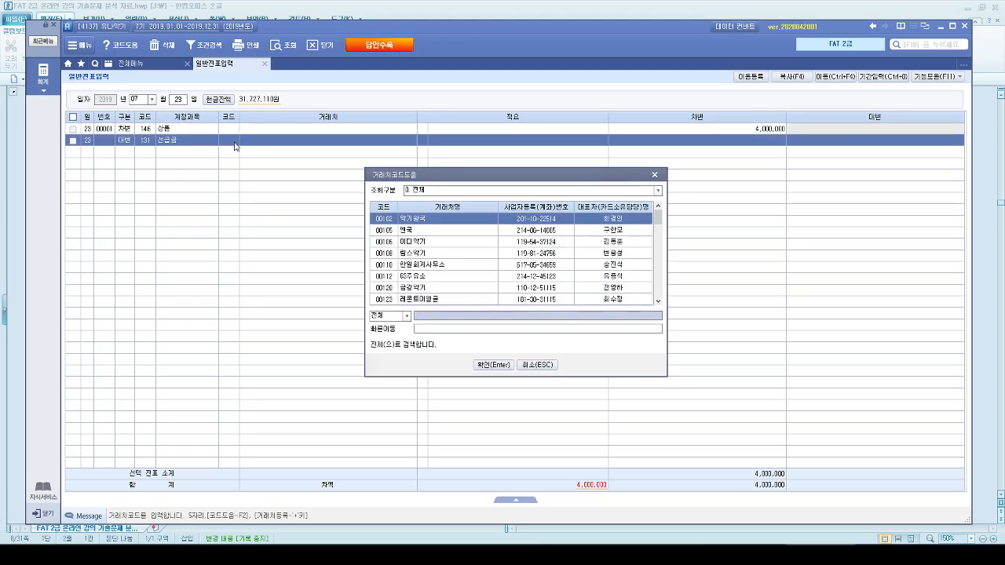
text(승윤)
key(Return)
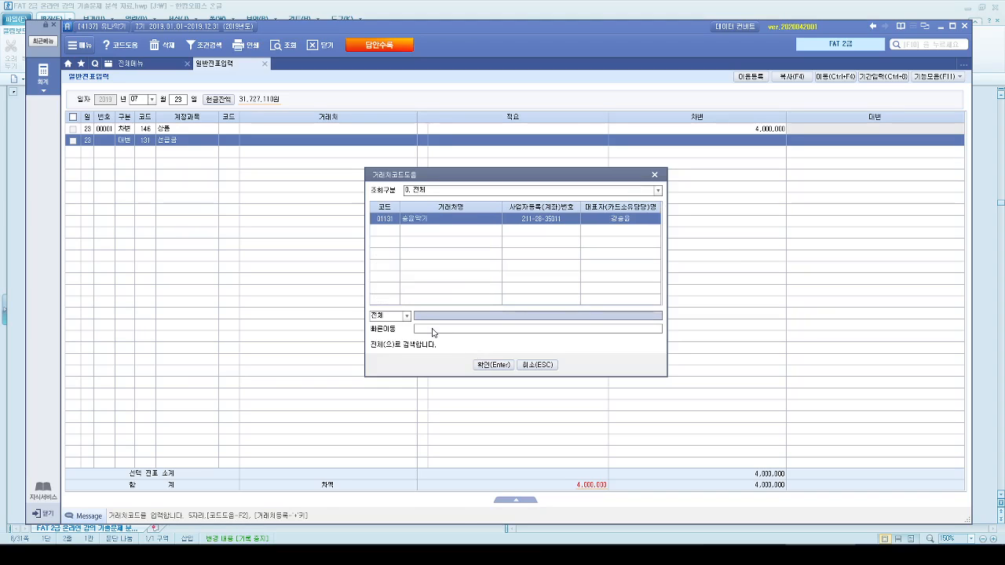
key(Return)
key(Return)
key(Return)
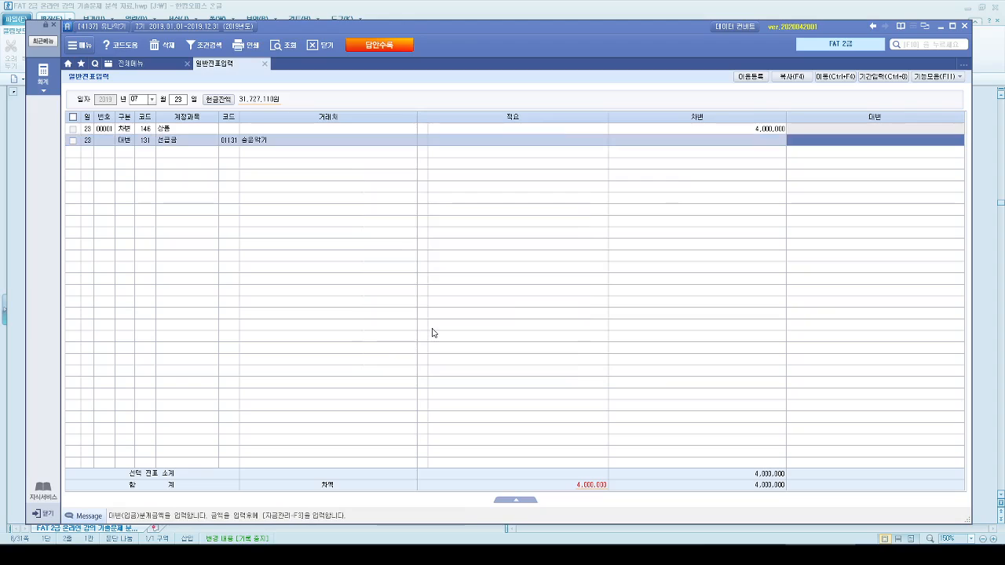
text(4000000)
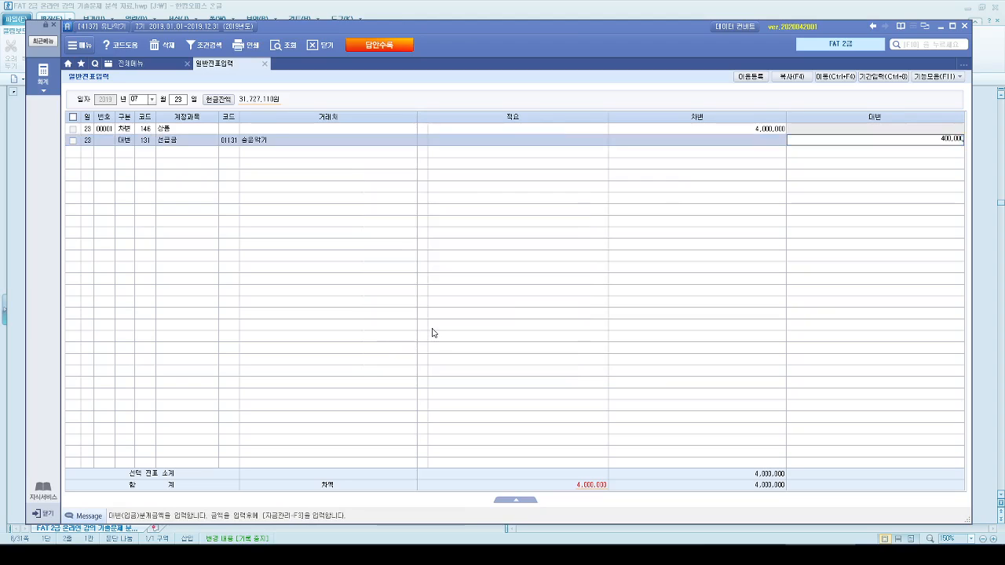
key(Return)
- Add a credit (대변) line for 외상매입금 (251) with 승윤악기 as the trading partner and an amount of 3,600,000
text(4)
text(외상)
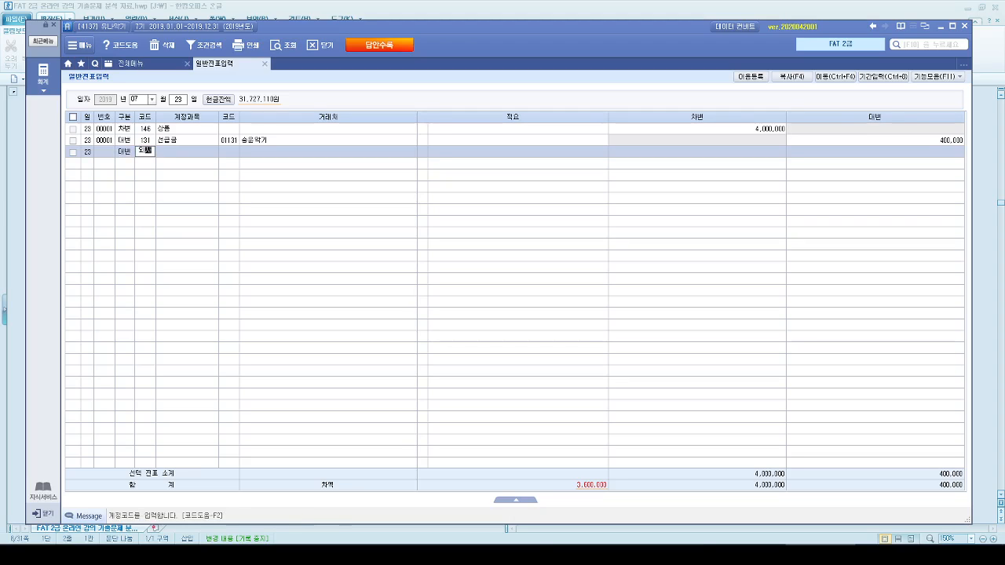
key(Return)
key(Down)
key(Return)
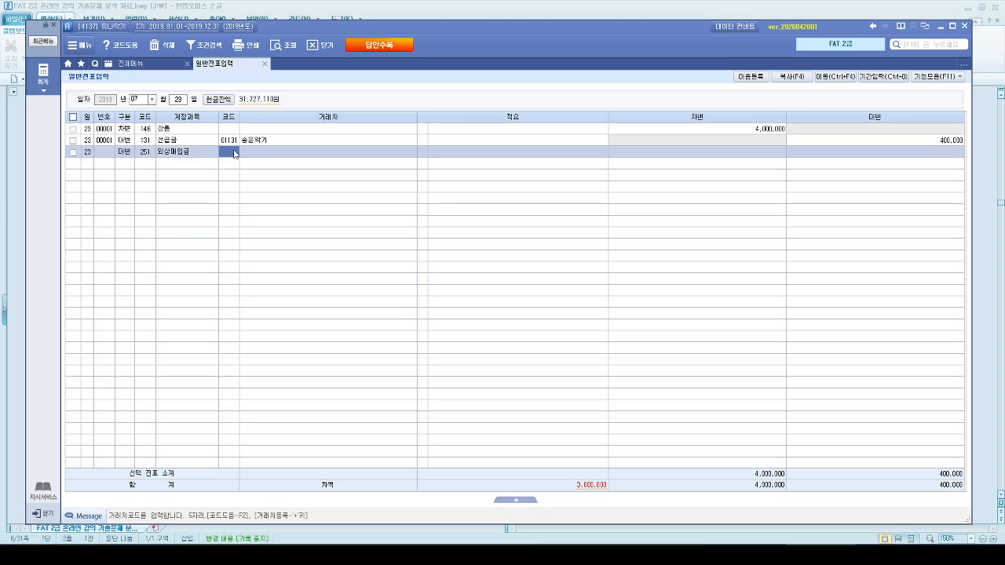
key(F2)
text(승윤)
key(Return)
key(Return)
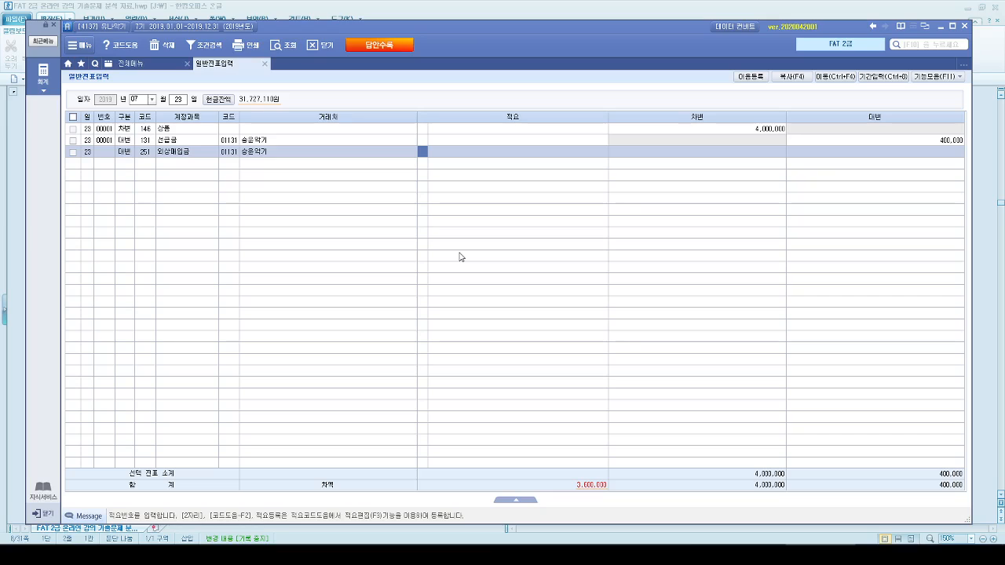
key(Return)
key(Return)
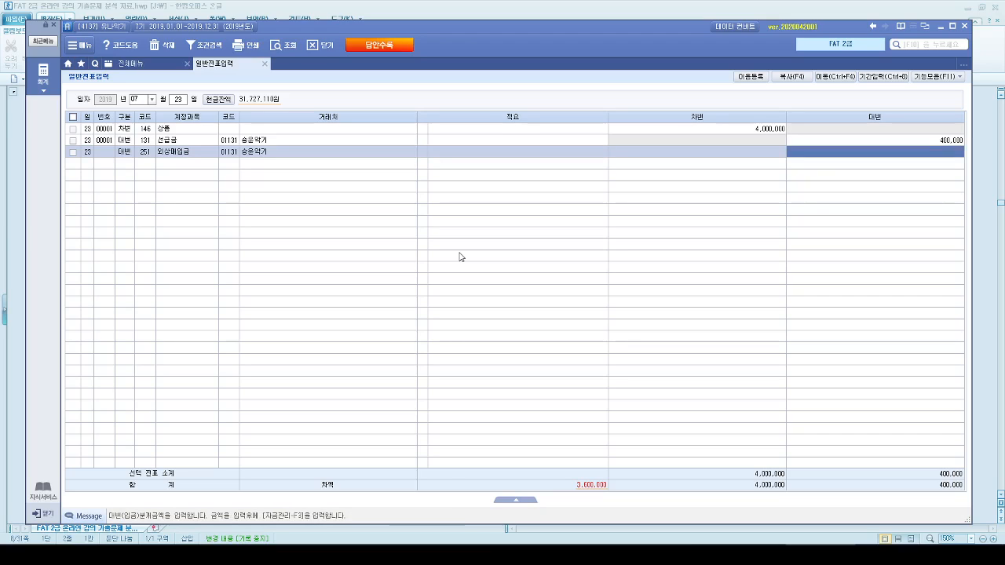
text(3,800,000)
key(Return)
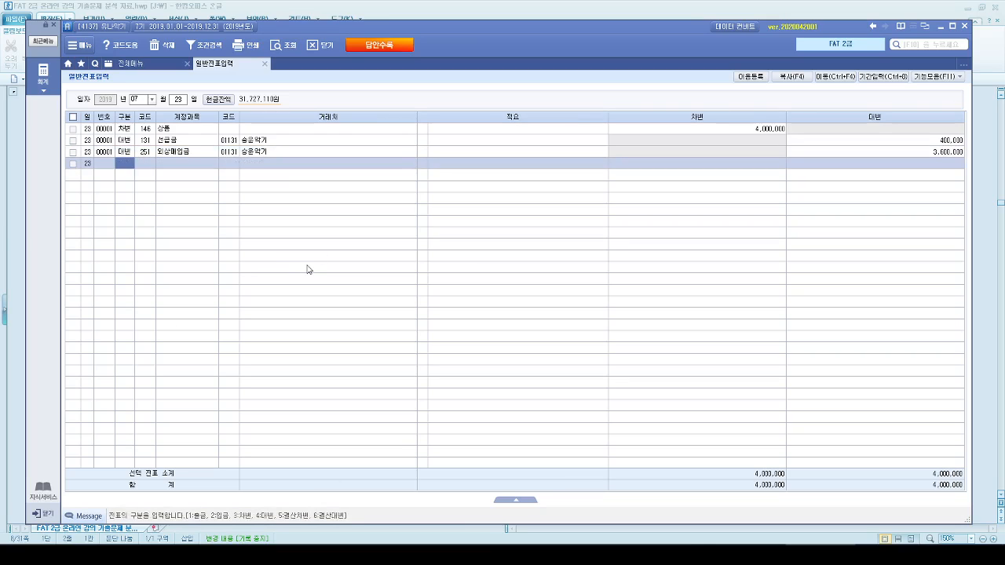
- Return to the Hangul document and review inventory purchase questions 3 and 4, comparing their transaction statements and conditions
key(alt+Tab)
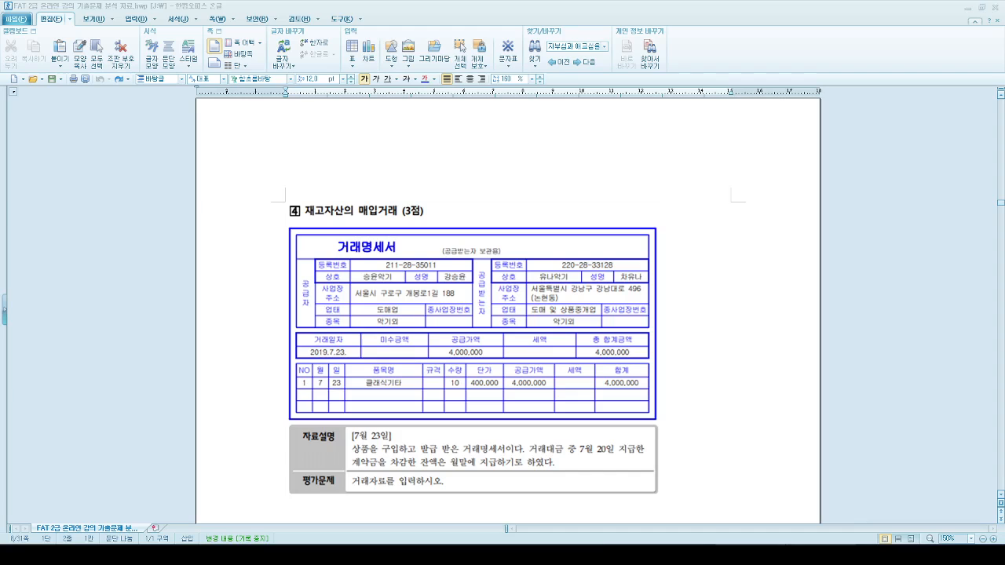
scroll(645, 481, down, 2)
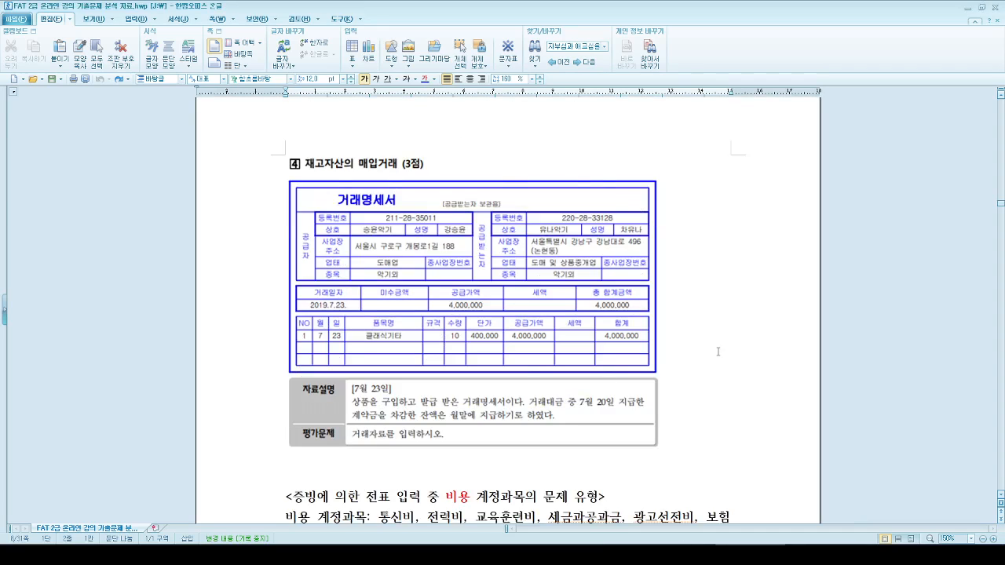
scroll(719, 354, up, 2)
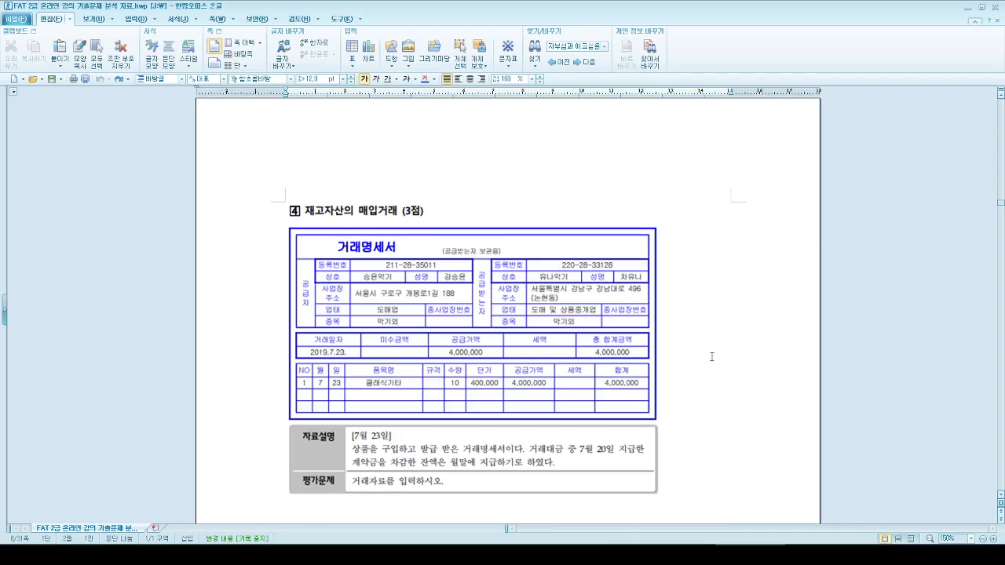
scroll(711, 355, up, 6)
scroll(704, 373, down, 5)
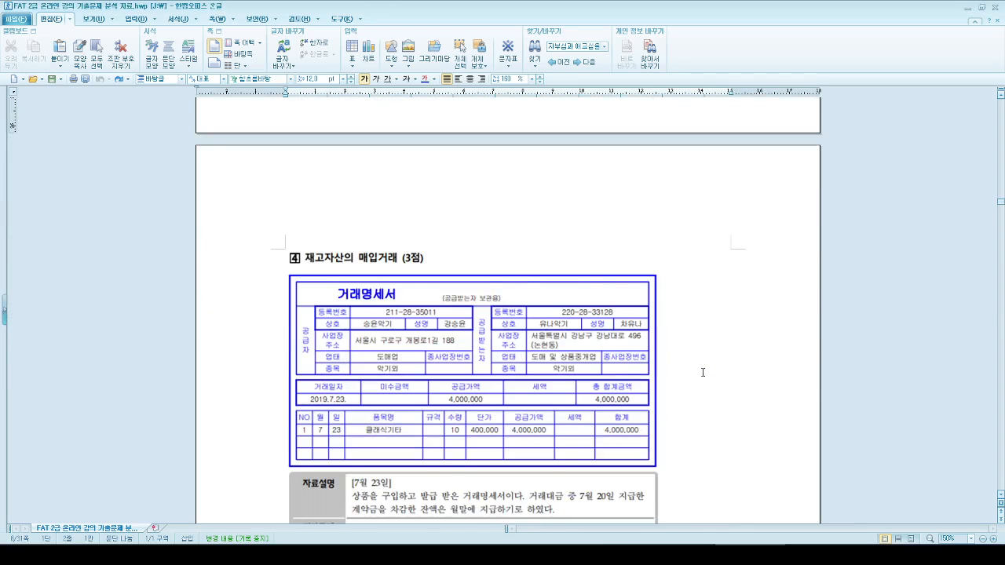
scroll(703, 372, down, 1)
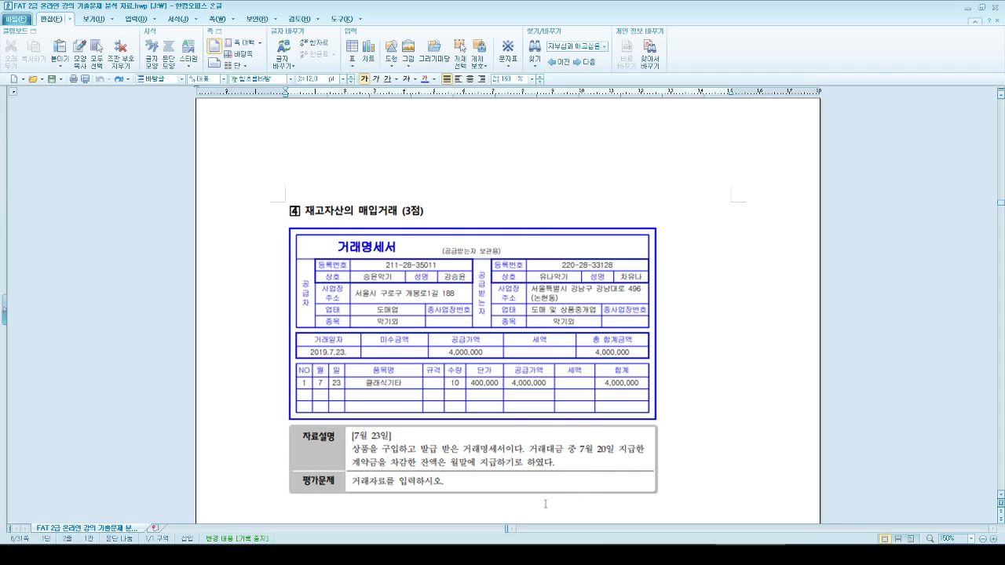
scroll(612, 444, up, 12)
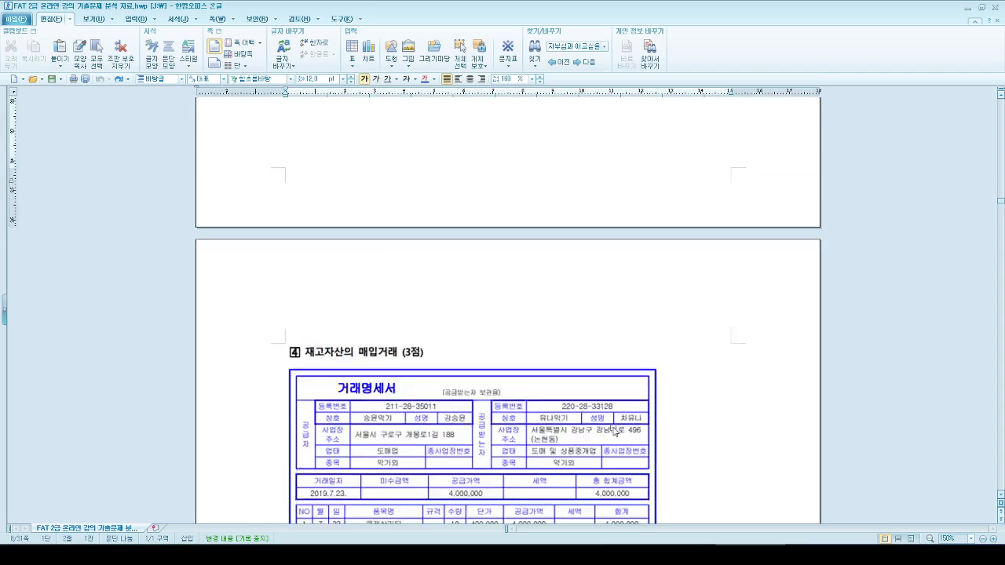
scroll(626, 446, up, 7)
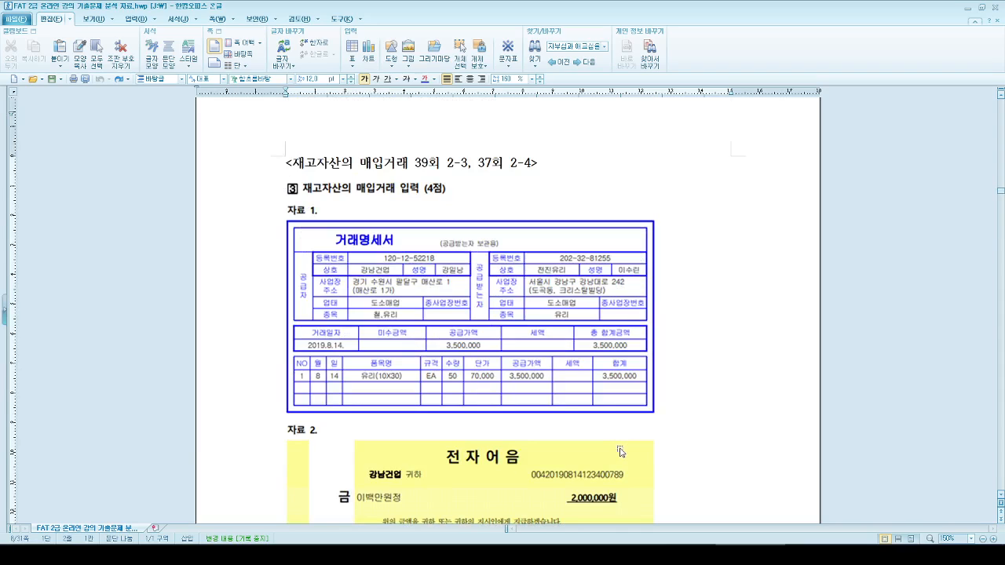
scroll(621, 452, down, 10)
scroll(622, 448, down, 6)
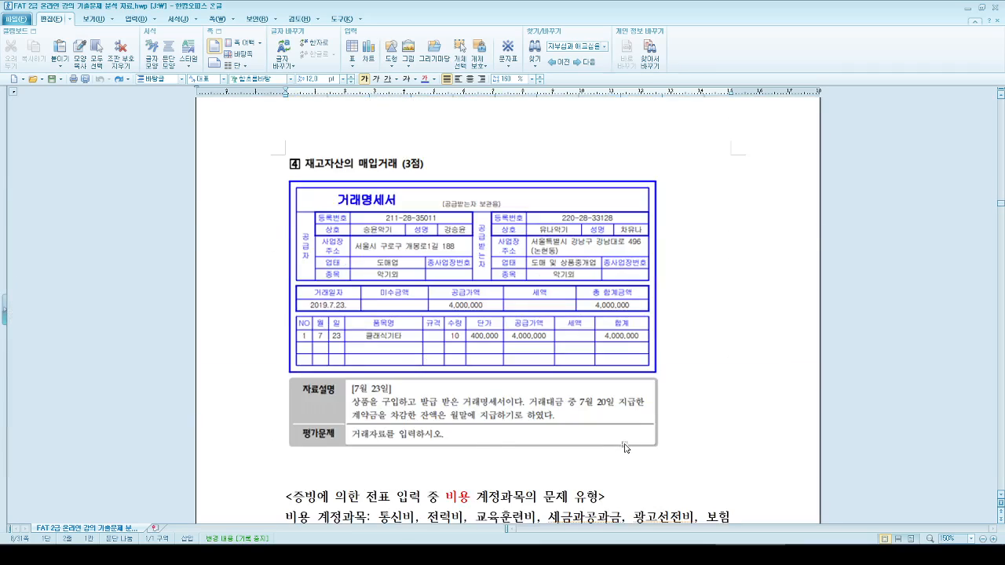
scroll(626, 448, up, 1)
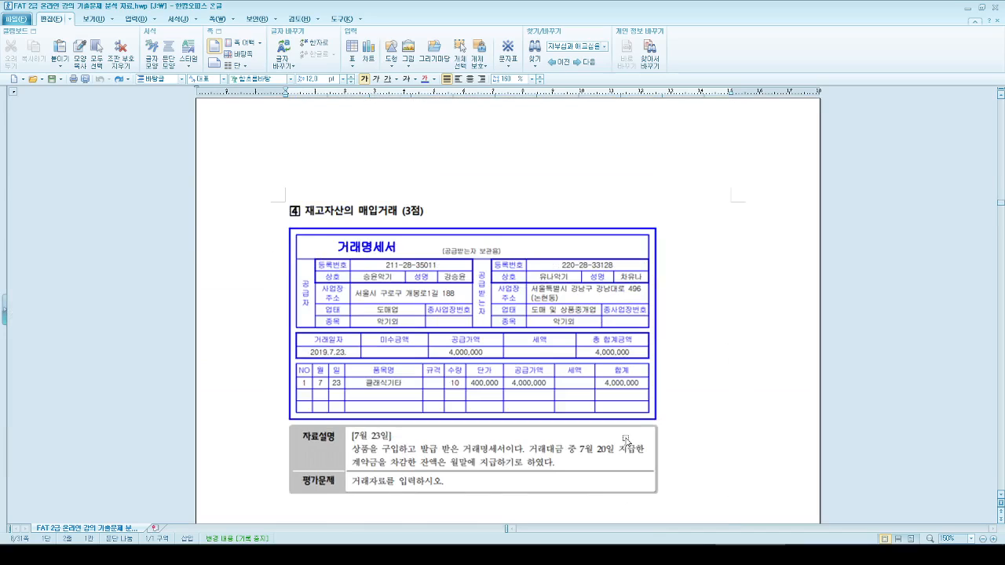